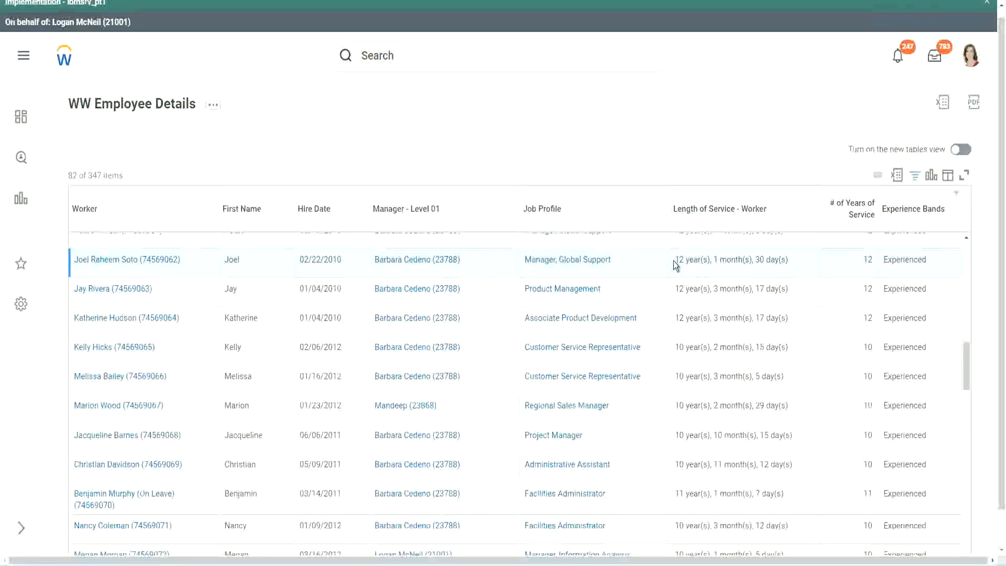
- Compare the Length of Service text with the # of Years of Service and Experience Bands values across several worker rows
left_click_drag(675, 260, 713, 259)
double_click(763, 259)
key("shift+Right")
left_click(843, 273)
double_click(842, 269)
left_click(696, 465)
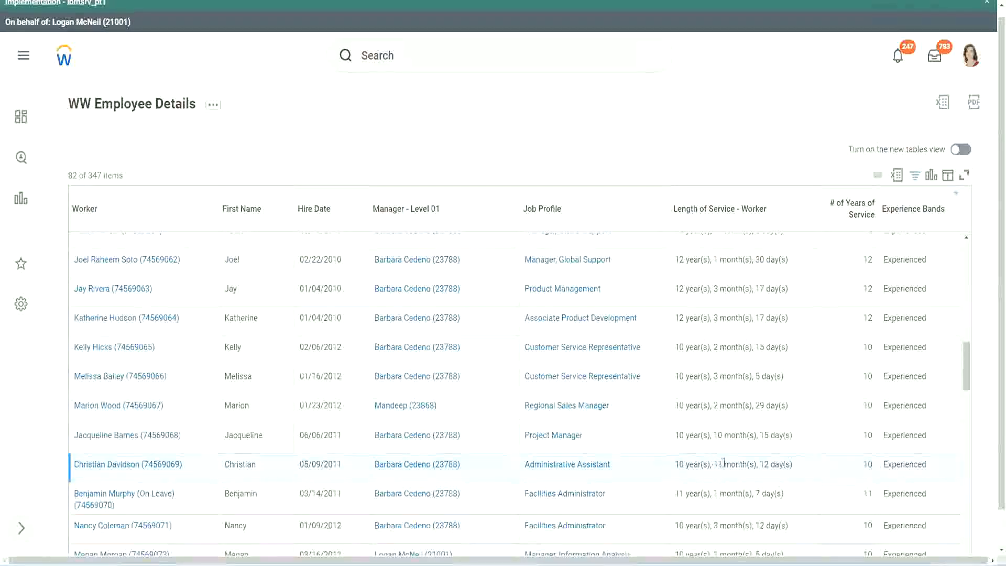
left_click_drag(715, 465, 770, 465)
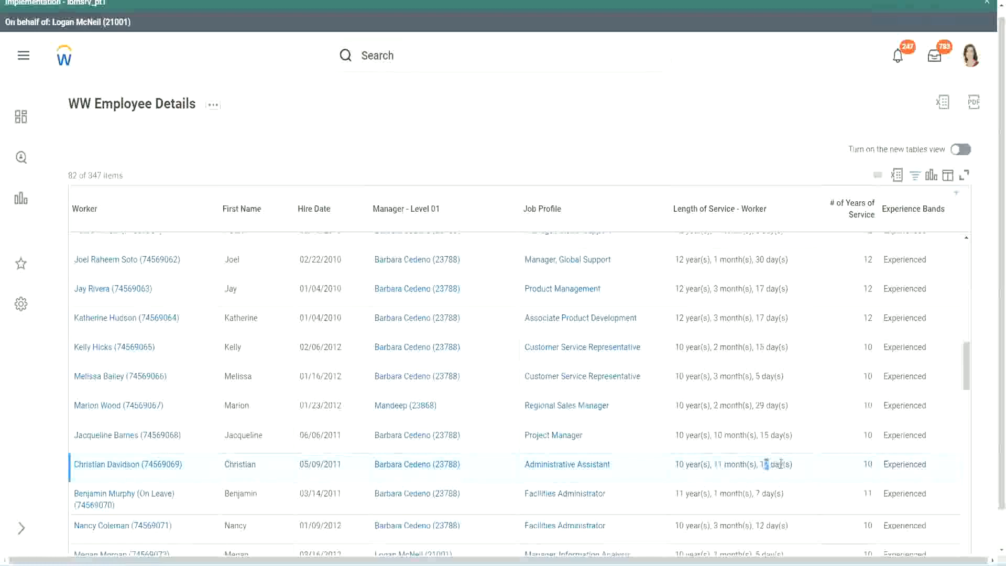
left_click(781, 464)
double_click(868, 464)
left_click(868, 333)
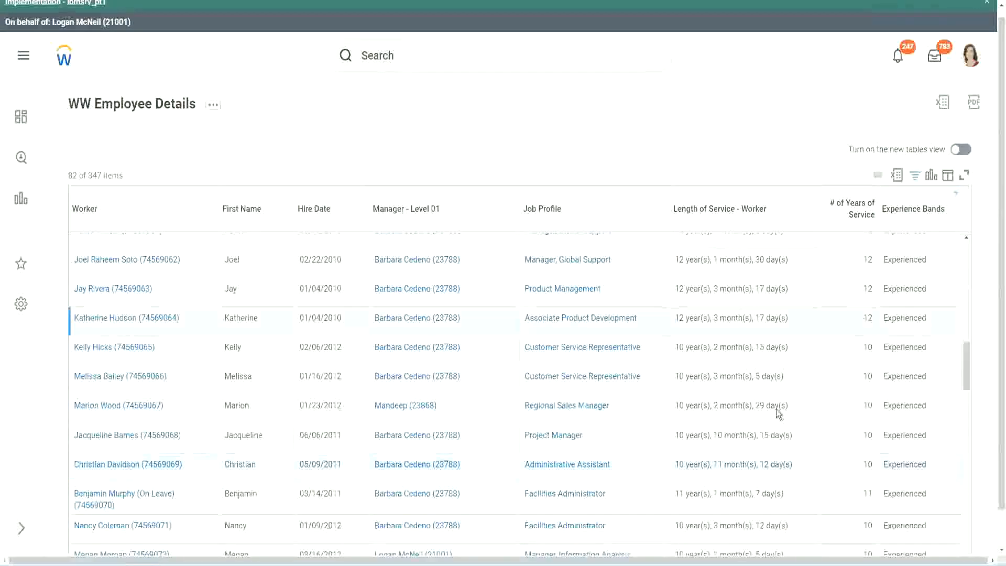
double_click(686, 463)
left_click(761, 461)
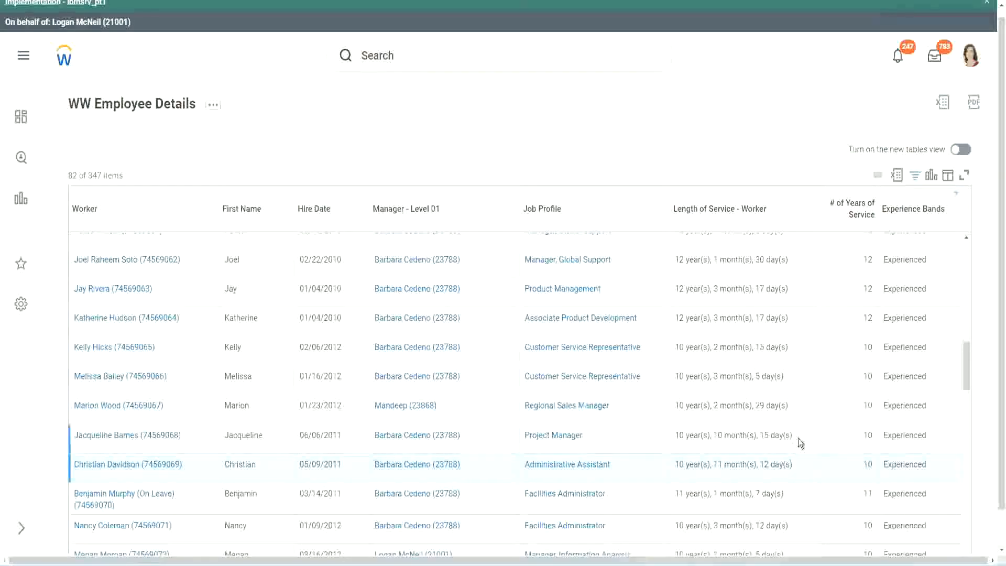
double_click(870, 260)
left_click_drag(675, 259, 801, 260)
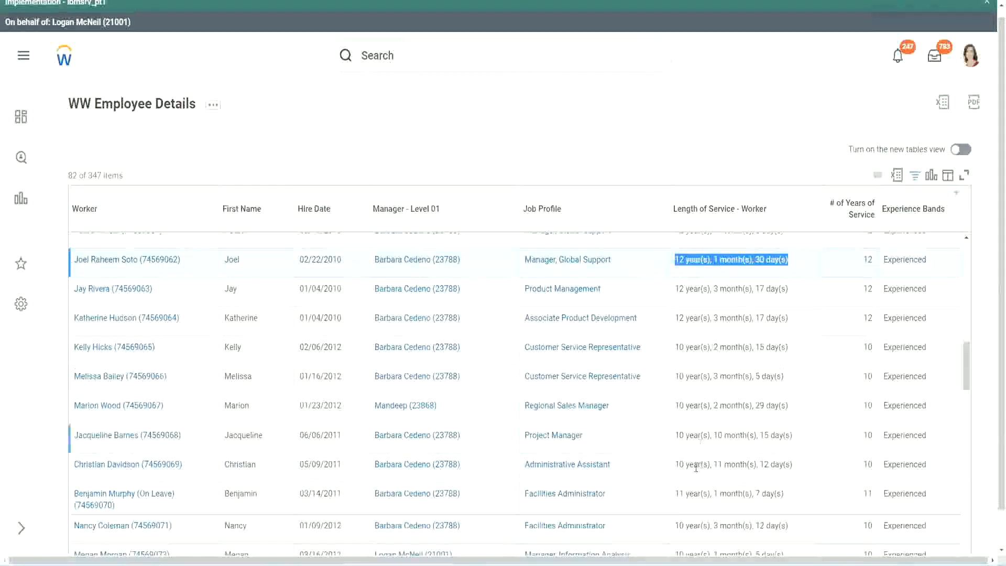
left_click(781, 463)
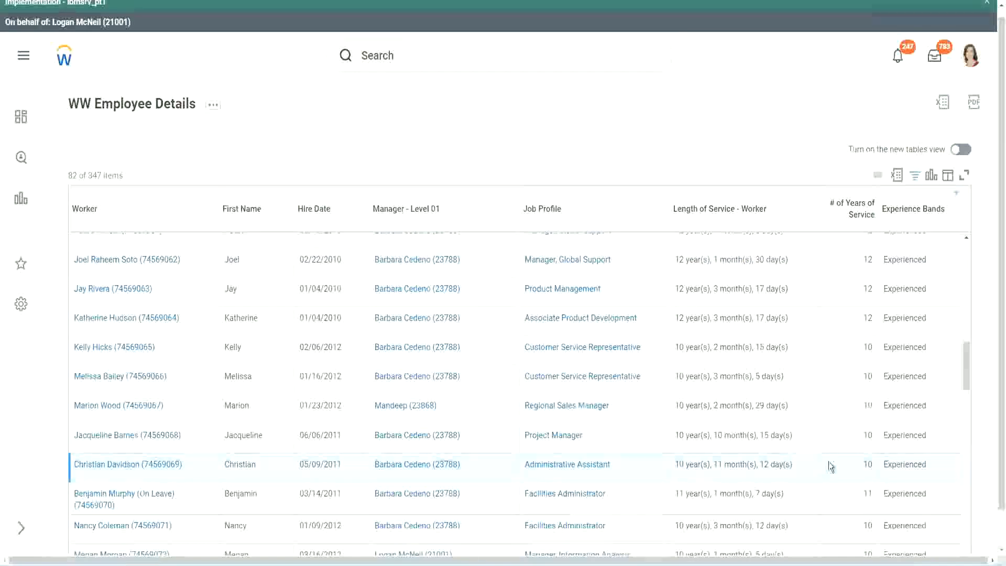
double_click(872, 466)
left_click(831, 468)
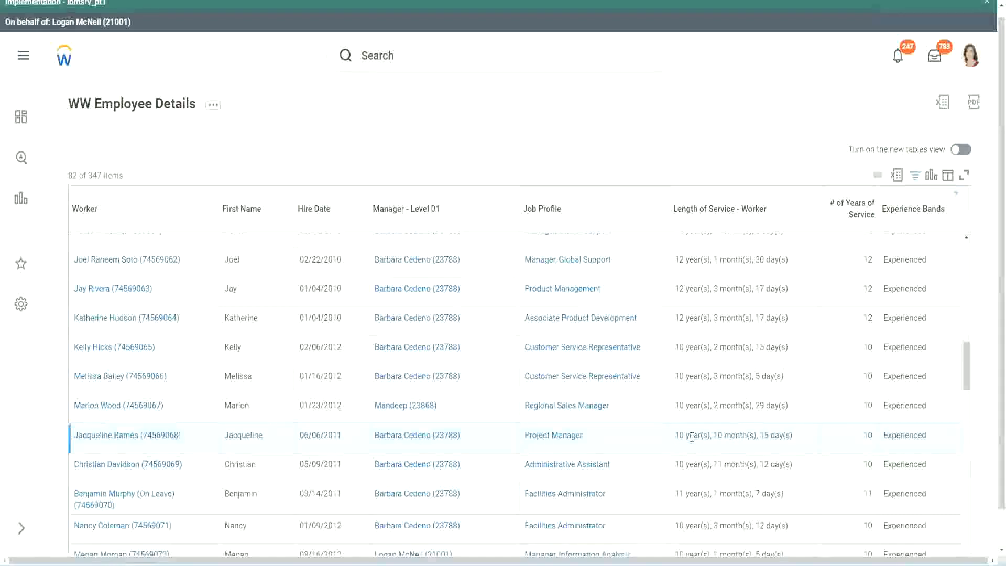
double_click(719, 435)
left_click(751, 435)
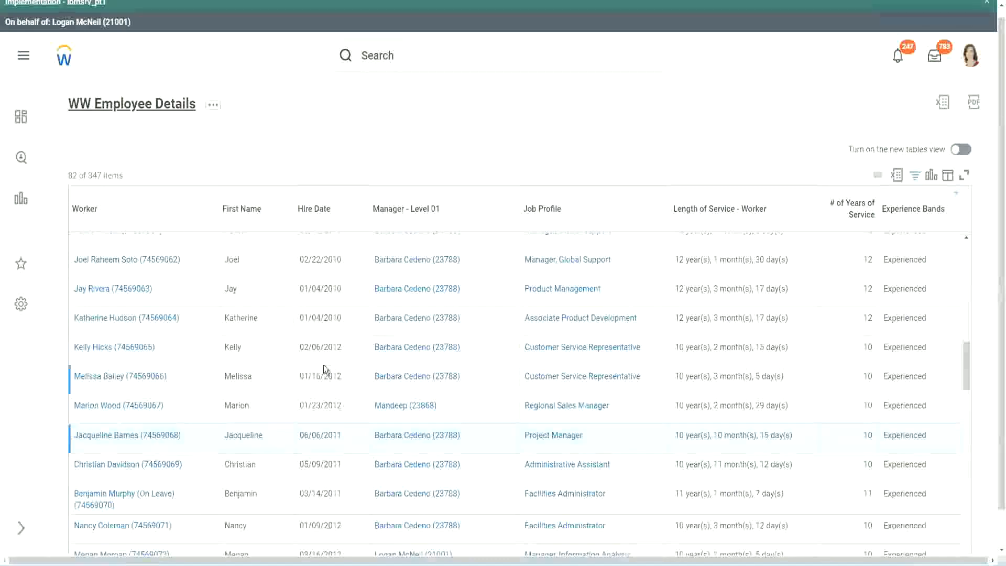
- Open the CF-WW-Eval Exp-Derive Experience Bands from Years of Service calculated field in a new tab, review its conditions and copy its name
scroll(325, 367, "down", 5)
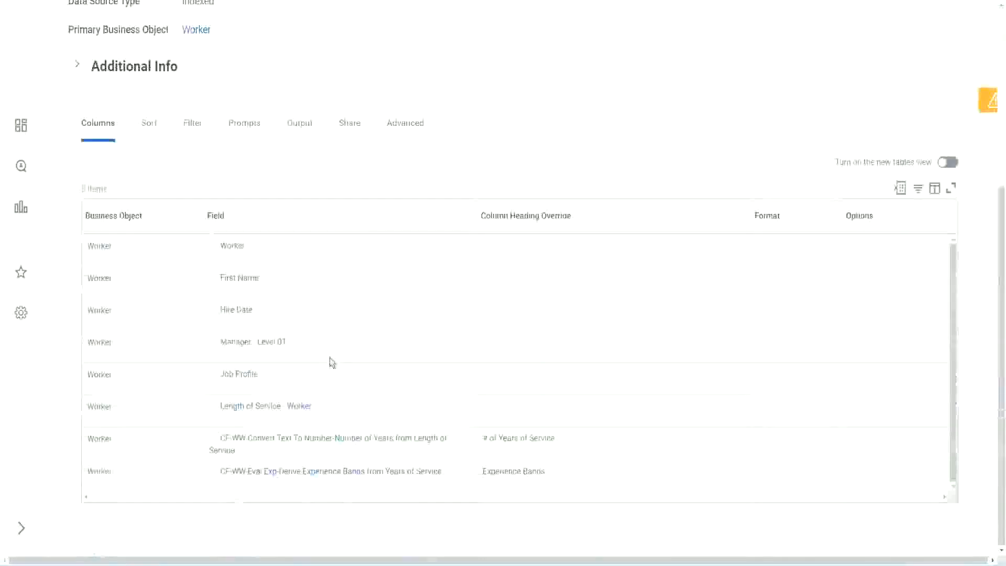
right_click(274, 477)
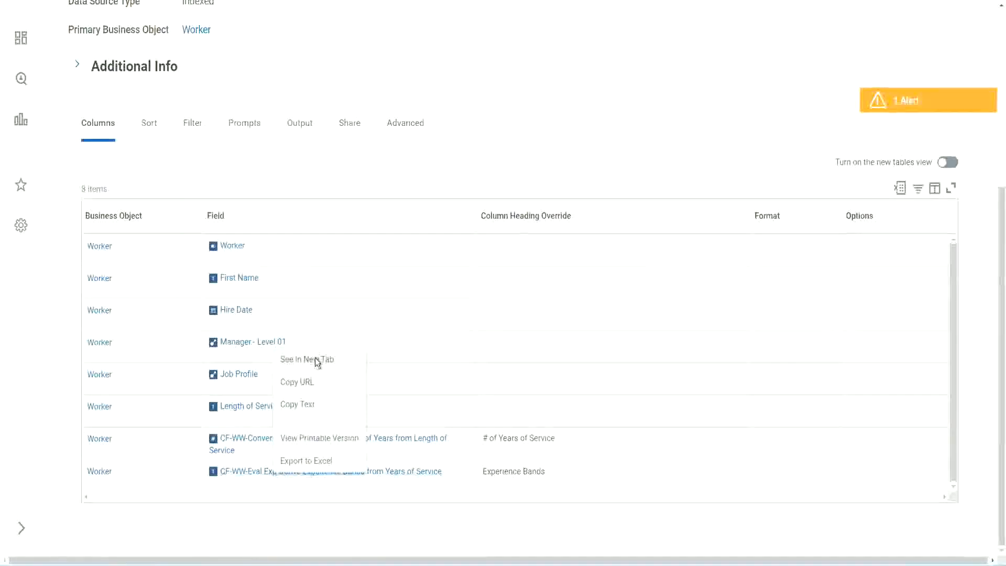
left_click(316, 358)
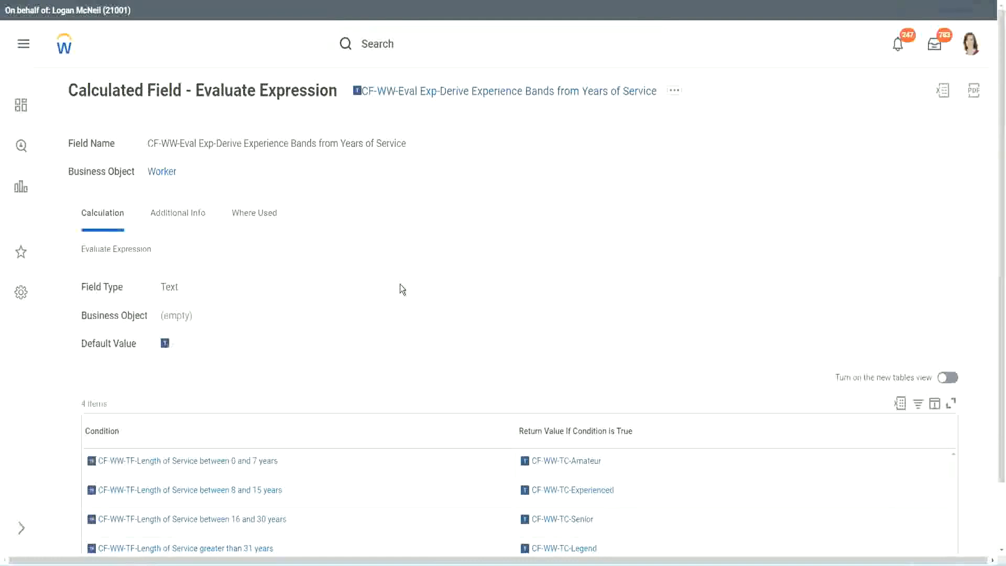
scroll(420, 284, "down", 2)
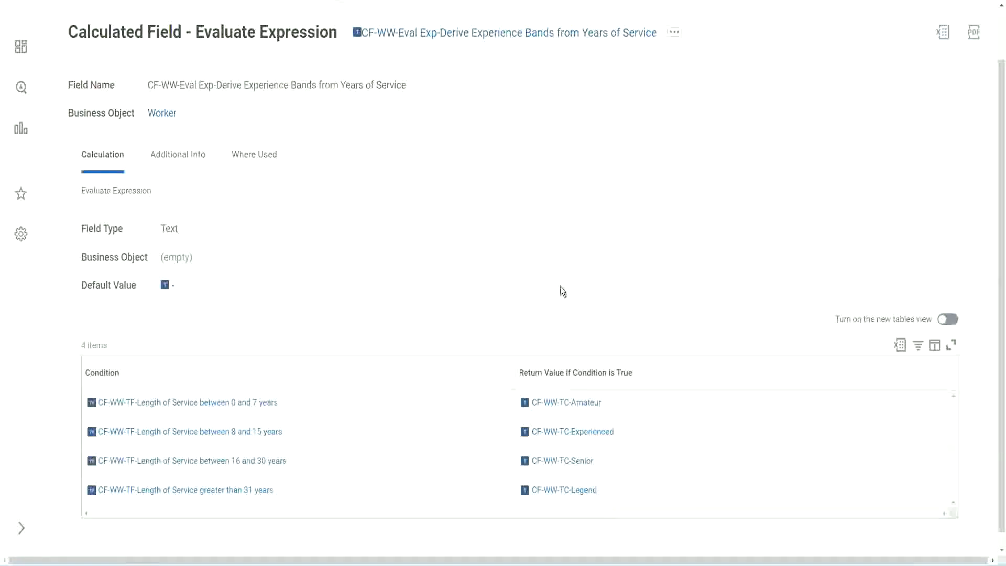
left_click(457, 370)
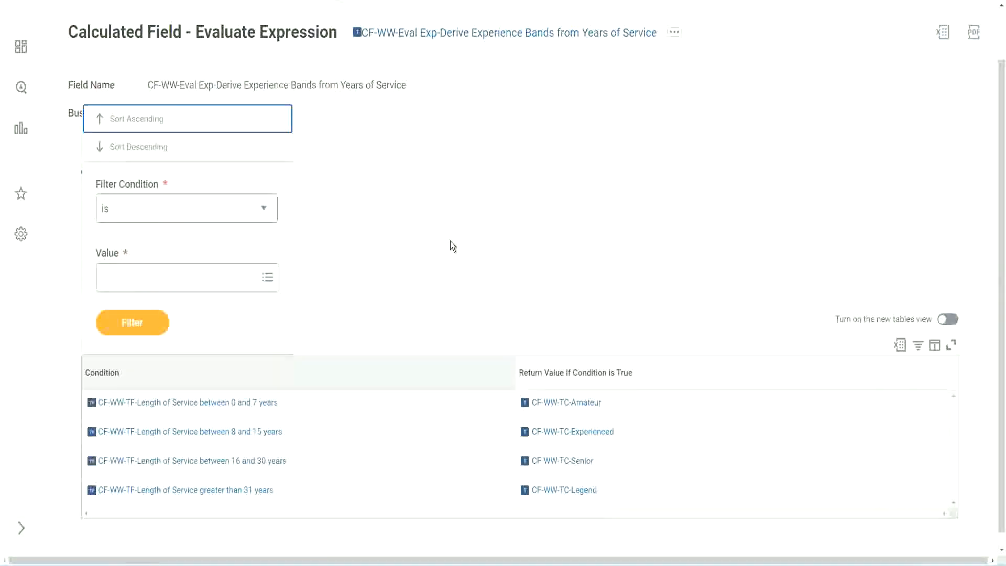
left_click(449, 243)
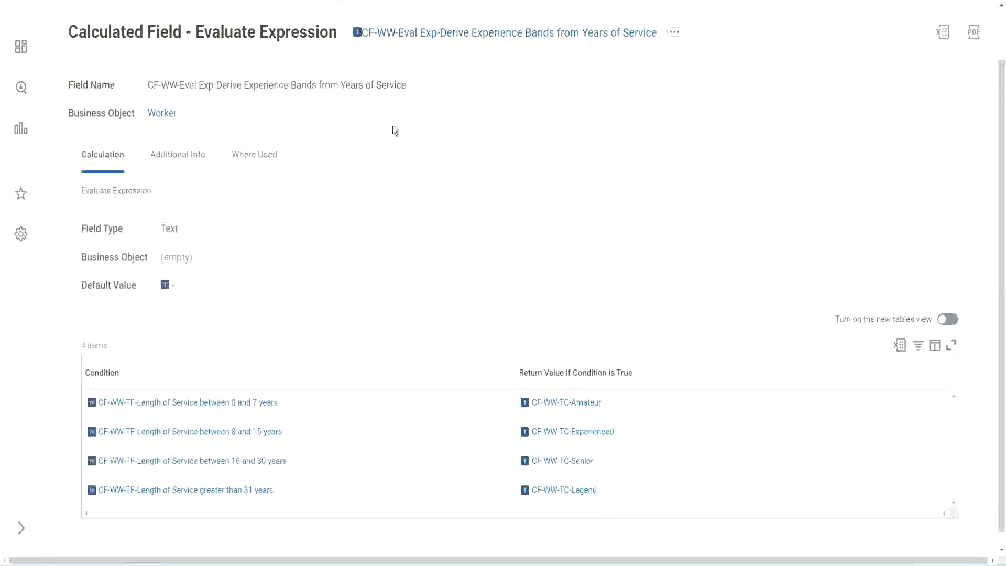
right_click(443, 36)
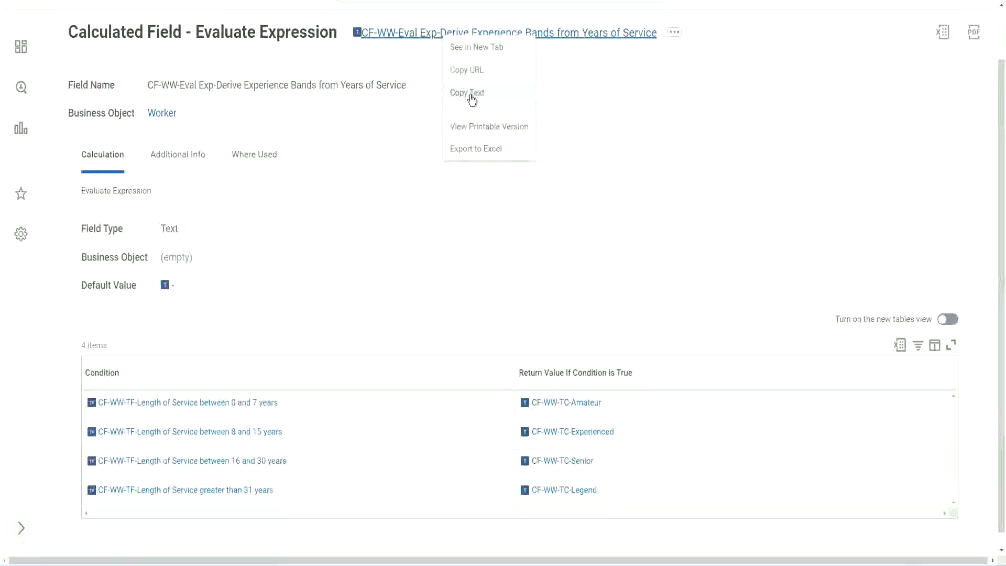
left_click(473, 99)
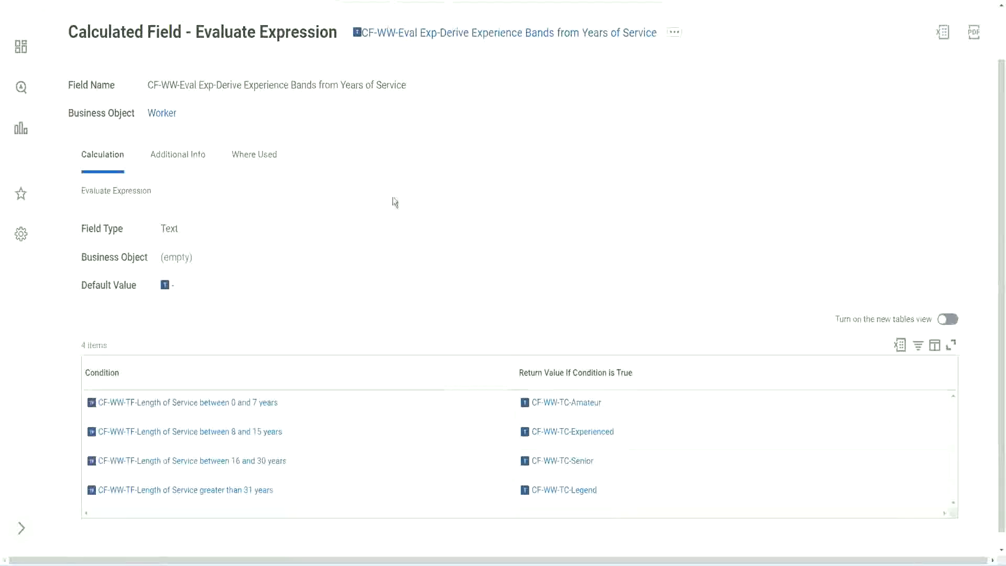
- Return to the WW Employee Details report definition, search for "create cal field" and start the Create Calculated Field task
scroll(393, 205, "up", 2)
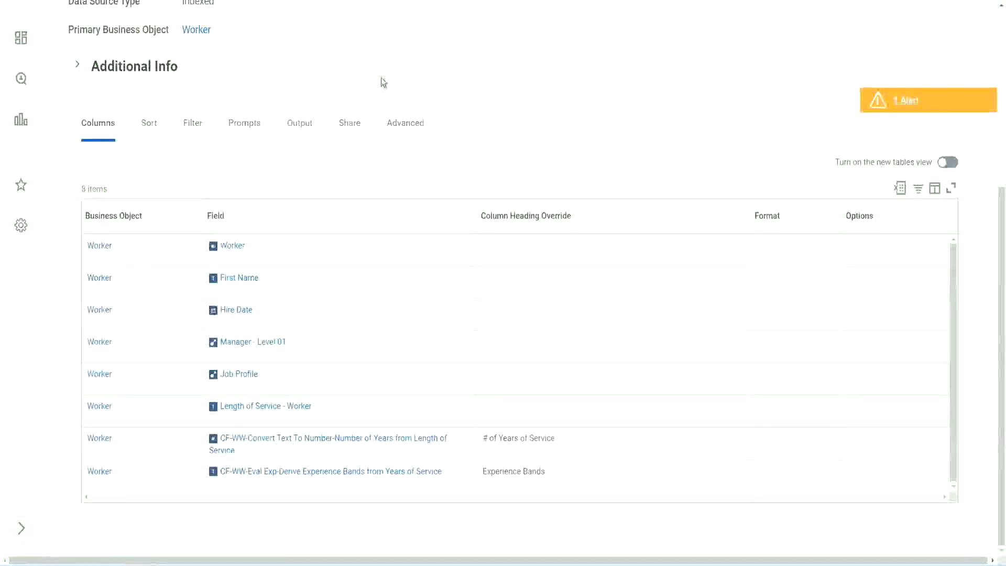
scroll(389, 84, "up", 5)
left_click(409, 63)
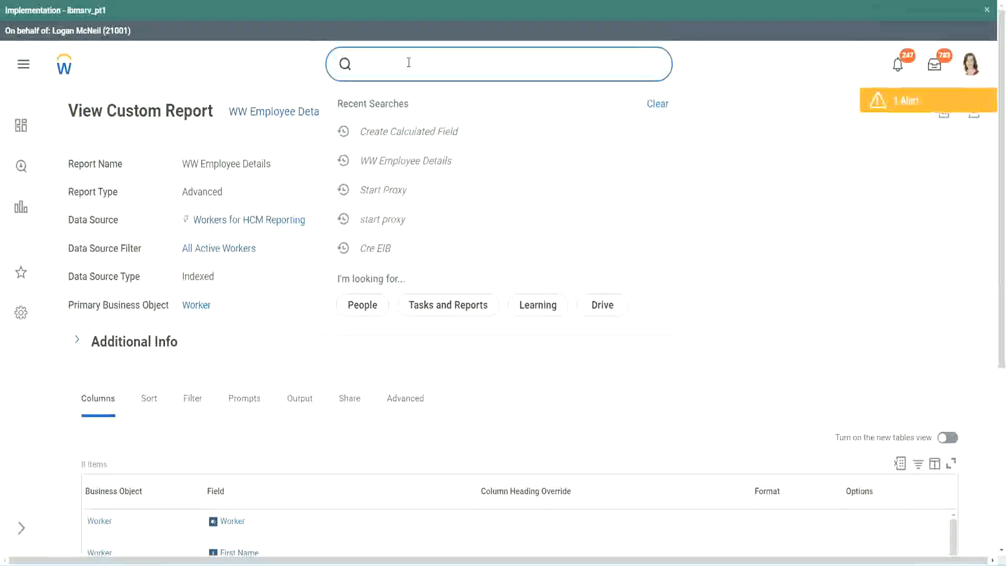
type("create cal field")
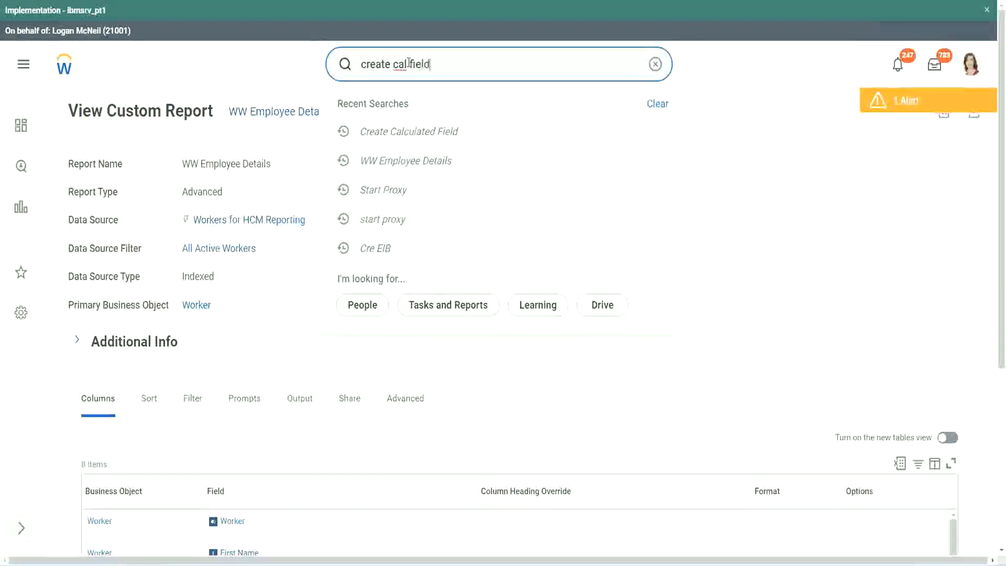
left_click(420, 107)
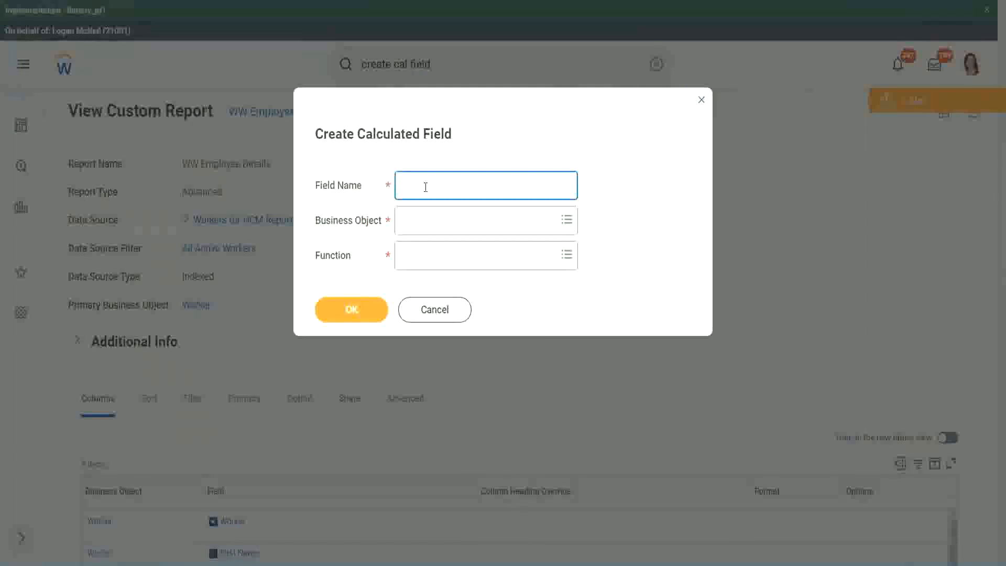
- Paste the copied name as the new calculated field's name and insert "Bands" after "Exp"
key("ctrl+v")
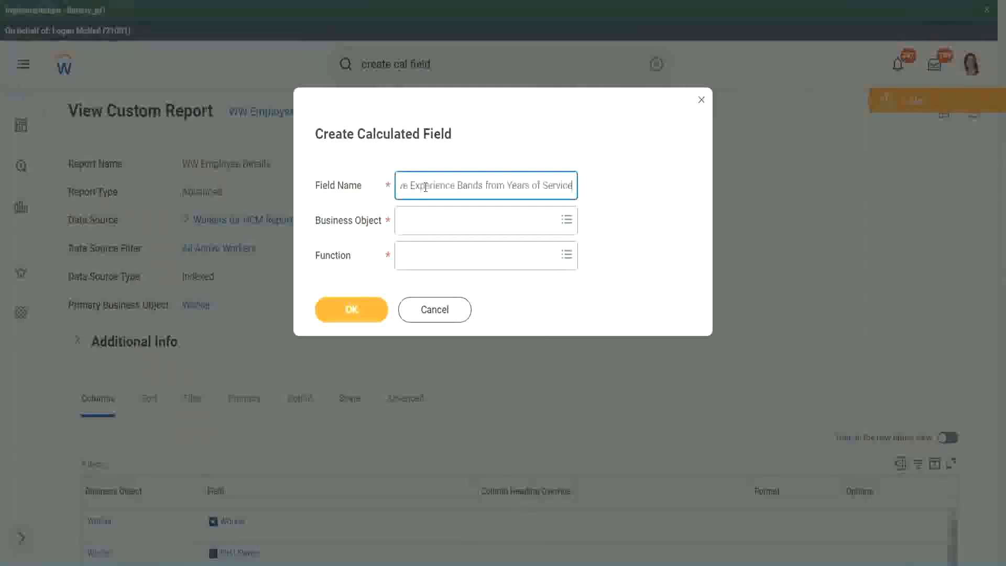
left_click(454, 185)
key("shift+Home")
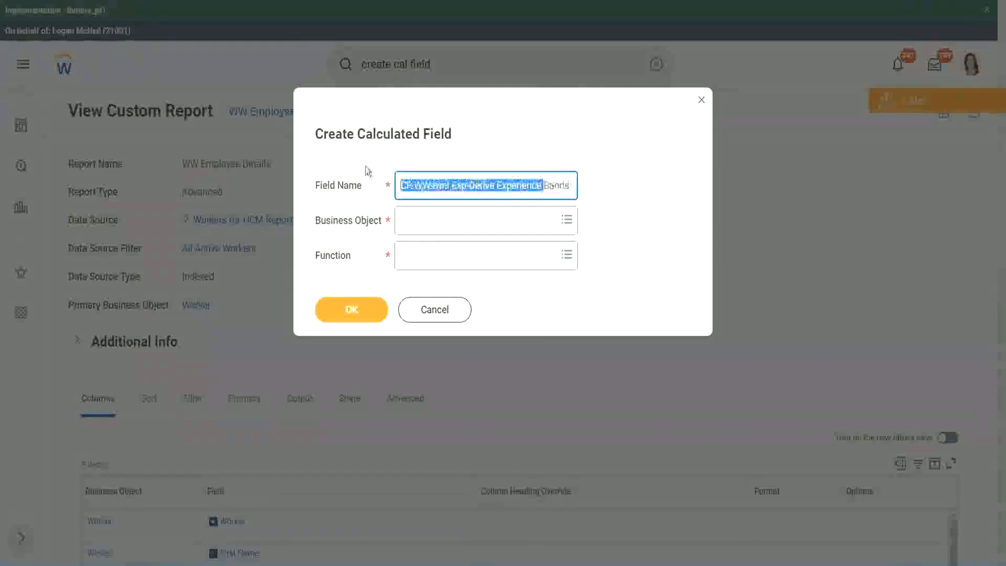
left_click(456, 187)
double_click(458, 187)
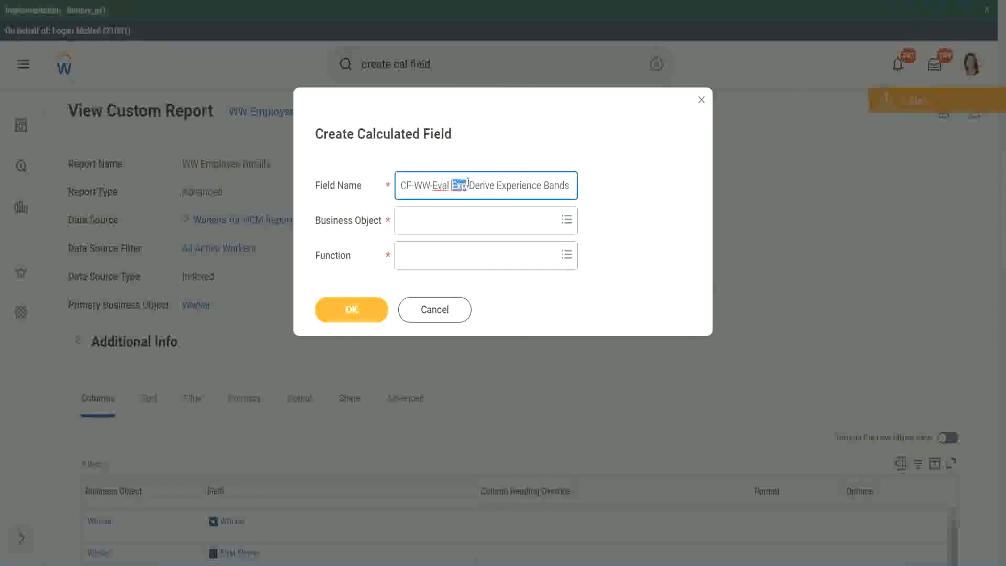
left_click(466, 185)
type("bands")
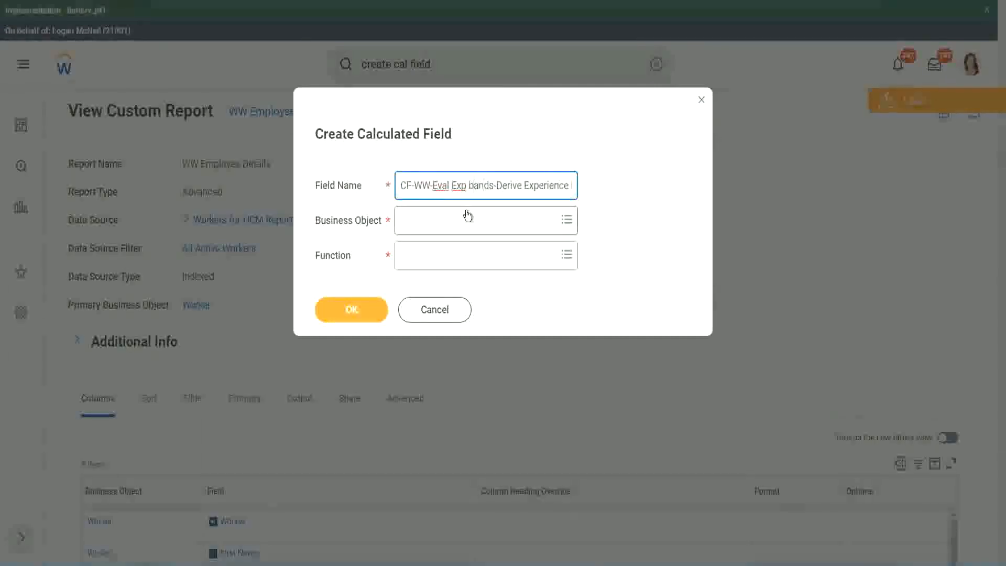
key("shift+Left")
type("B")
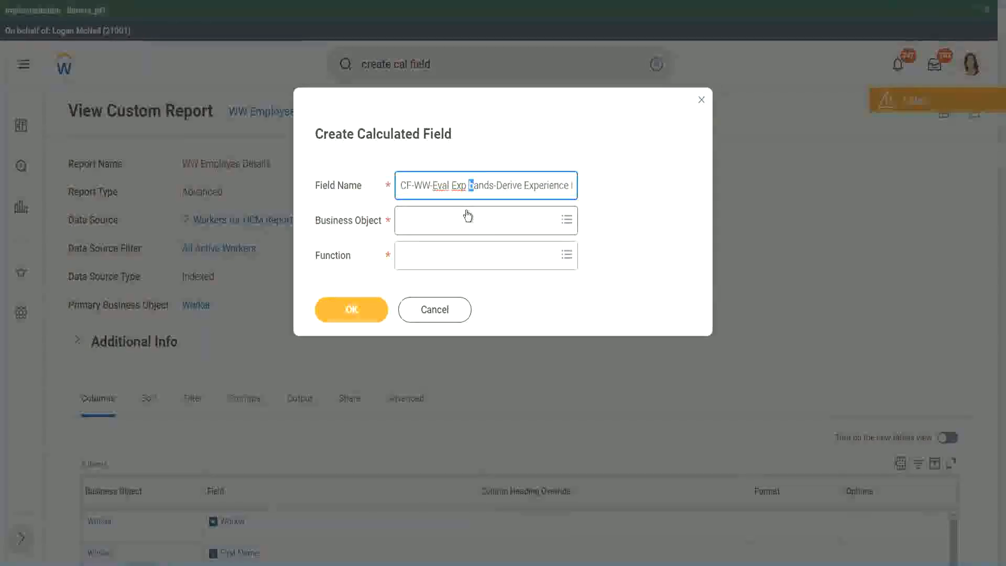
- Replace "Derive" with "Determine" in the new calculated field's name
key("Right")
key("Right")
key("Right")
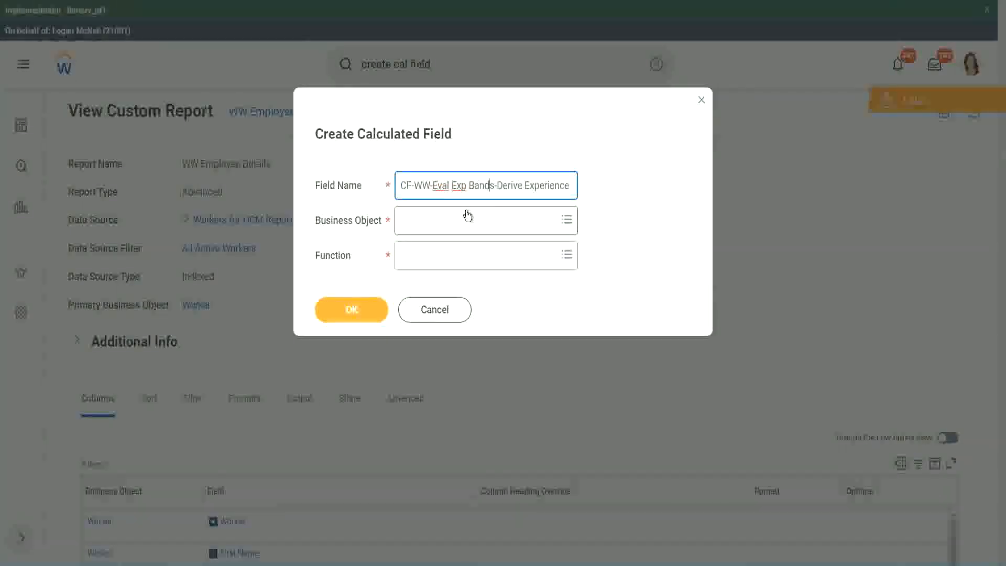
key("Right")
key("Right")
key("Right")
key("Right")
key("Right")
key("Right")
key("Right")
key("Right")
key("Right")
key("Right")
key("Right")
key("Right")
key("Right")
key("Right")
key("Right")
key("Right")
key("Right")
key("Right")
key("Right")
key("Right")
key("Right")
key("Right")
key("Right")
key("Right")
key("Right")
key("Right")
key("Right")
key("Right")
key("Right")
key("Right")
key("Right")
key("Right")
key("Right")
key("Right")
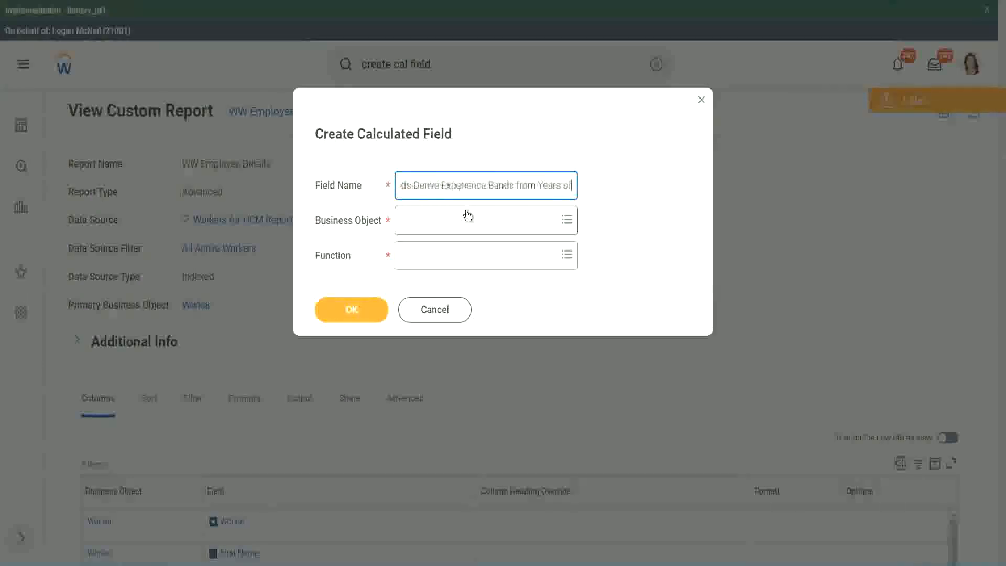
key("Left")
key("Left")
key("Left")
key("Left")
key("Left")
key("Left")
key("Left")
key("Left")
key("Left")
key("Left")
key("Left")
key("Left")
key("Left")
key("Left")
key("Left")
key("Left")
key("Left")
key("Left")
key("Left")
key("Left")
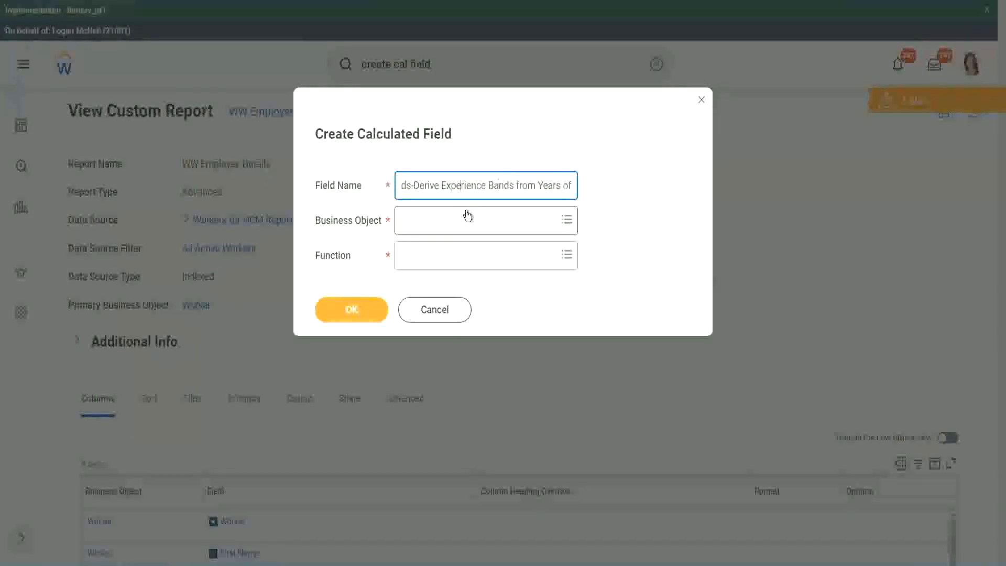
key("Left")
key("Left")
key("Left")
key("shift+Left")
key("shift+Left")
key("shift+Left")
key("shift+Left")
key("shift+Left")
key("shift+Left")
type("Determine")
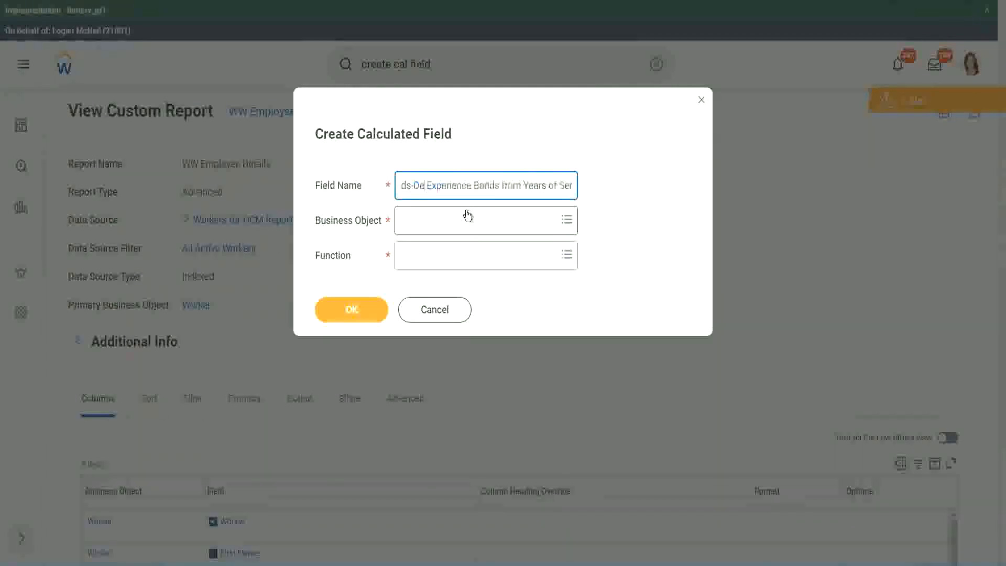
key("Right")
key("Right")
key("Right")
key("Right")
key("Right")
key("Right")
key("Right")
key("Right")
key("Right")
key("Right")
key("Right")
key("Right")
key("Right")
key("Right")
key("Right")
key("Right")
key("Right")
key("Right")
key("Right")
key("Right")
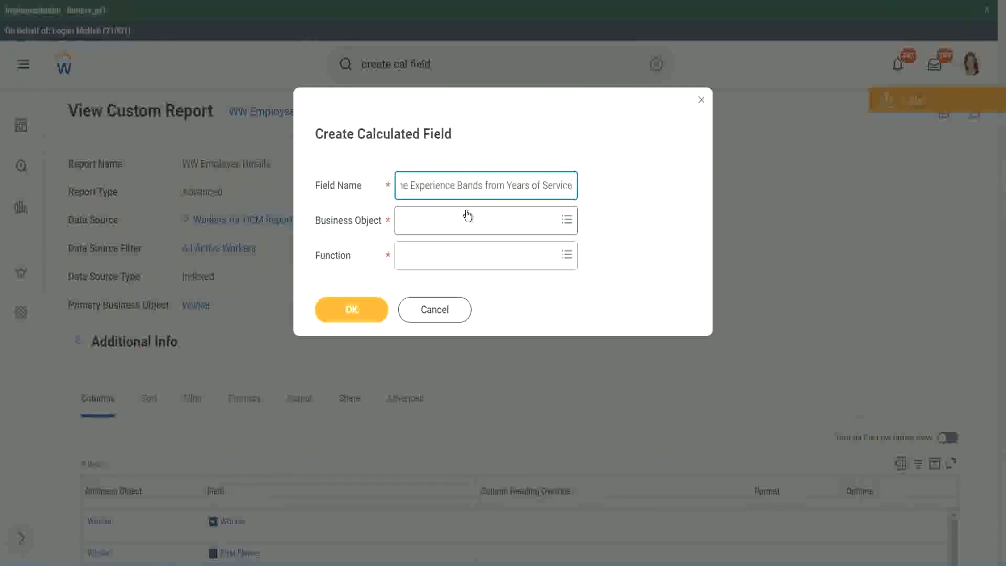
- Search for "worker" and set the new calculated field's business object to Worker
left_click(448, 221)
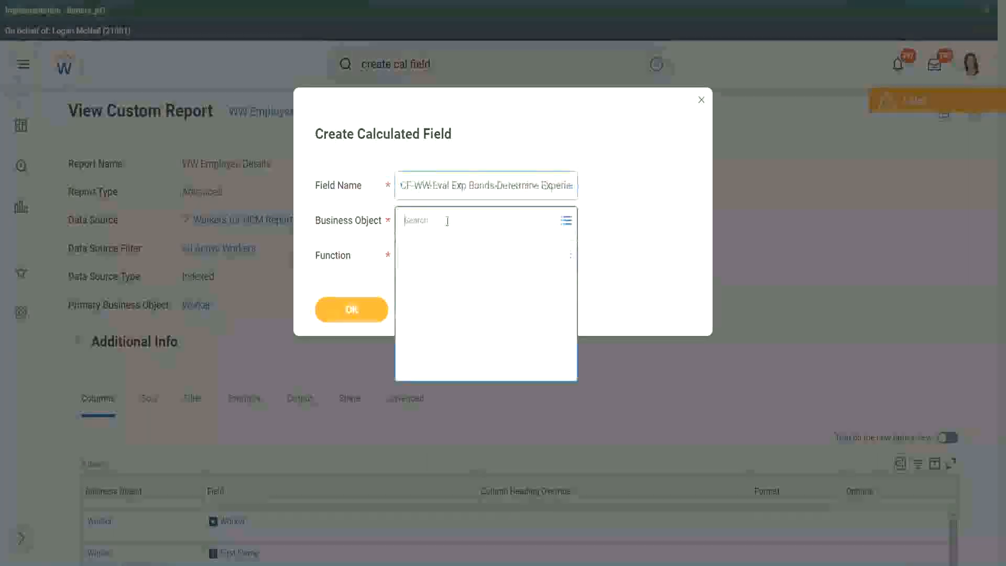
type("worker")
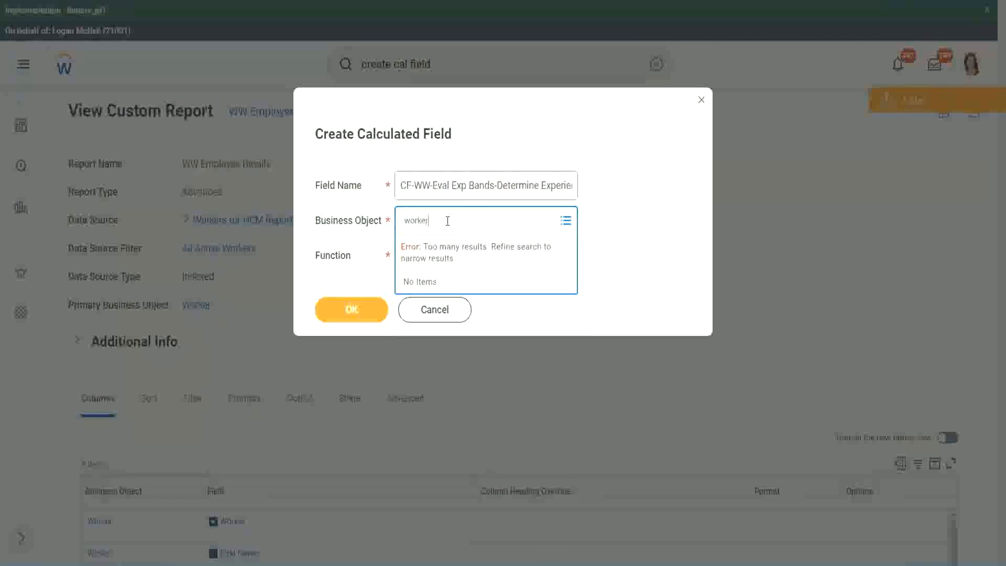
key("Return")
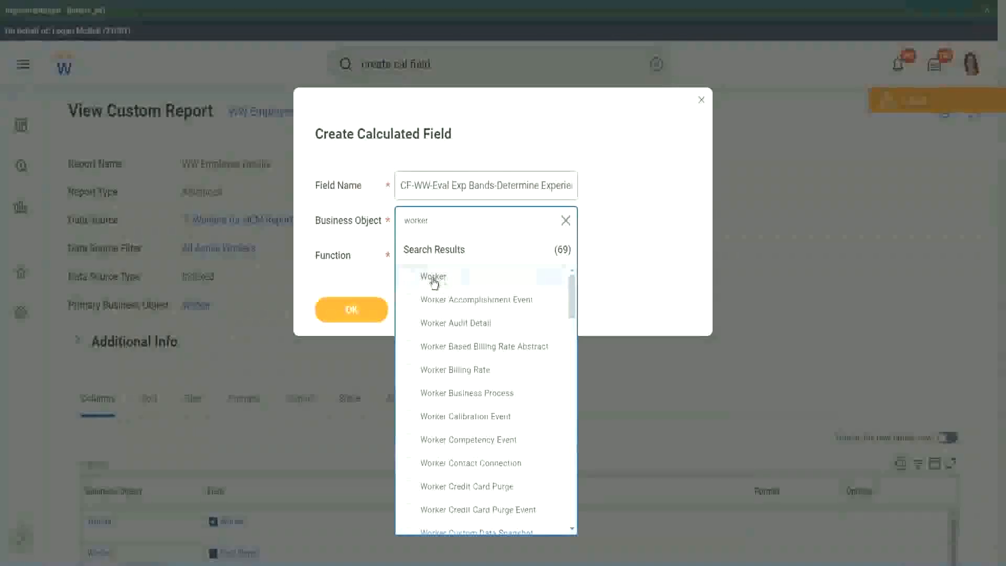
left_click(425, 278)
- Search the functions for "eval exp" and set the new calculated field's function to Evaluate Expression Band
left_click(426, 252)
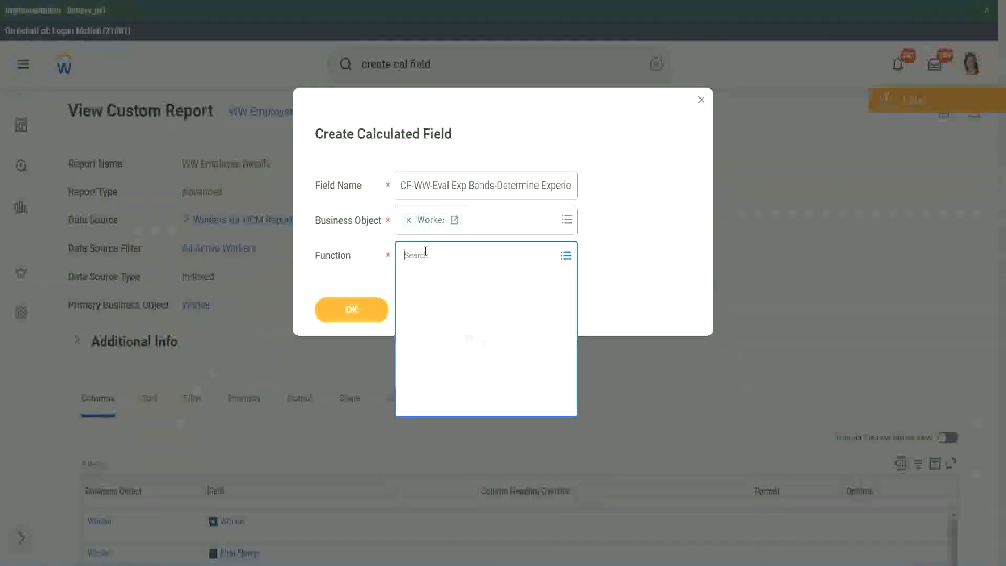
type("eval exp")
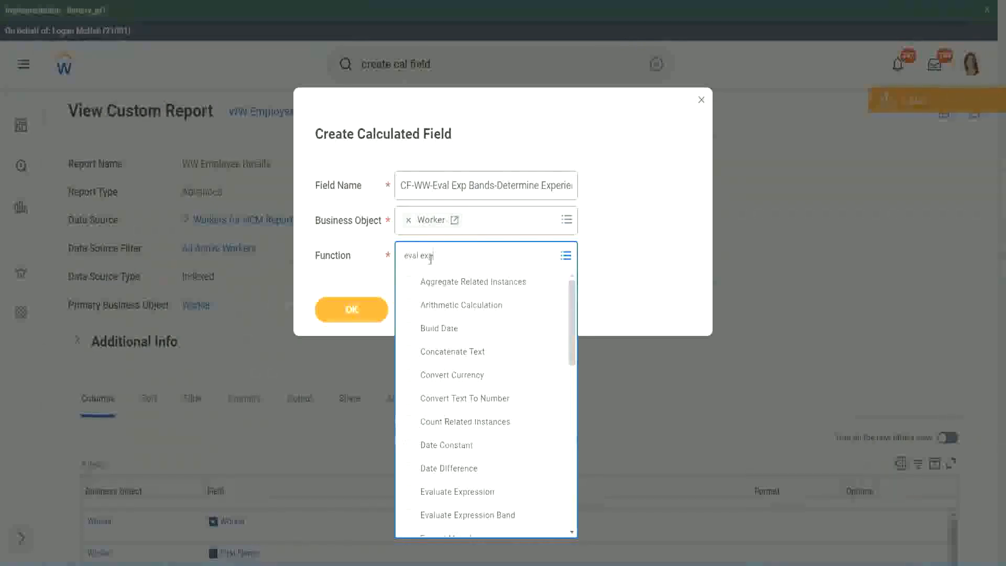
key("Return")
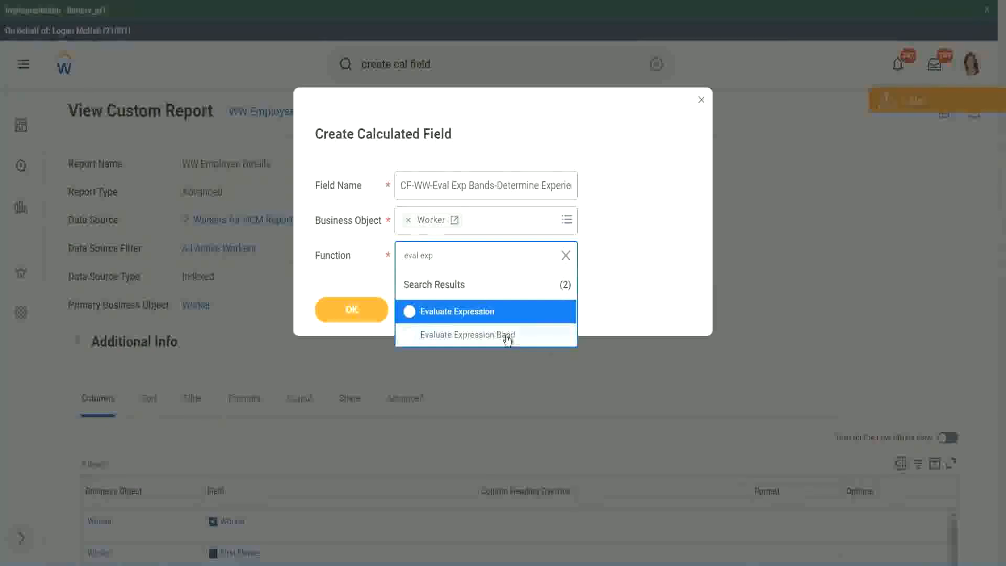
left_click(508, 340)
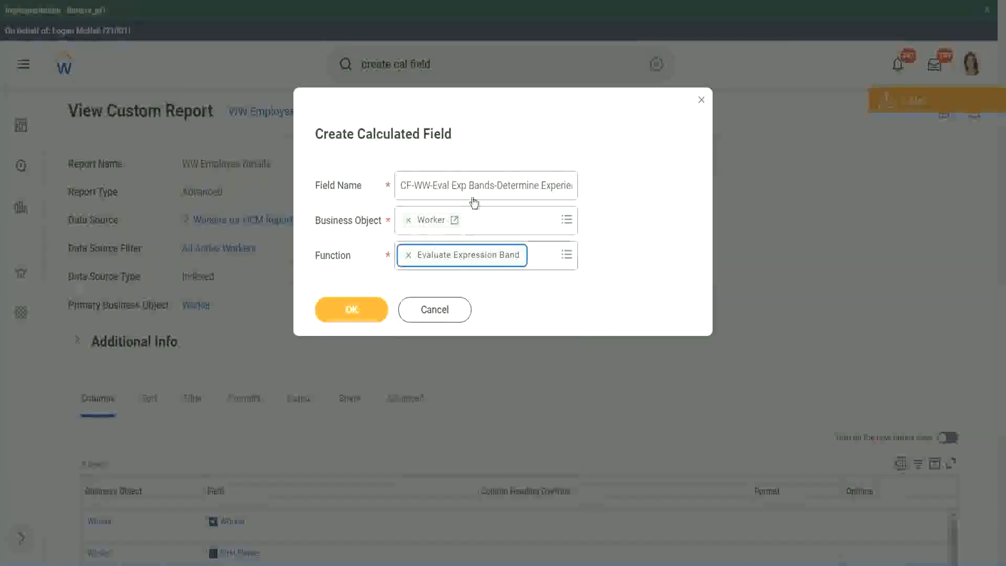
- Change "Bands" to "Band" after "Eval Exp" in the field name and confirm the new calculated field's basic settings
left_click(494, 185)
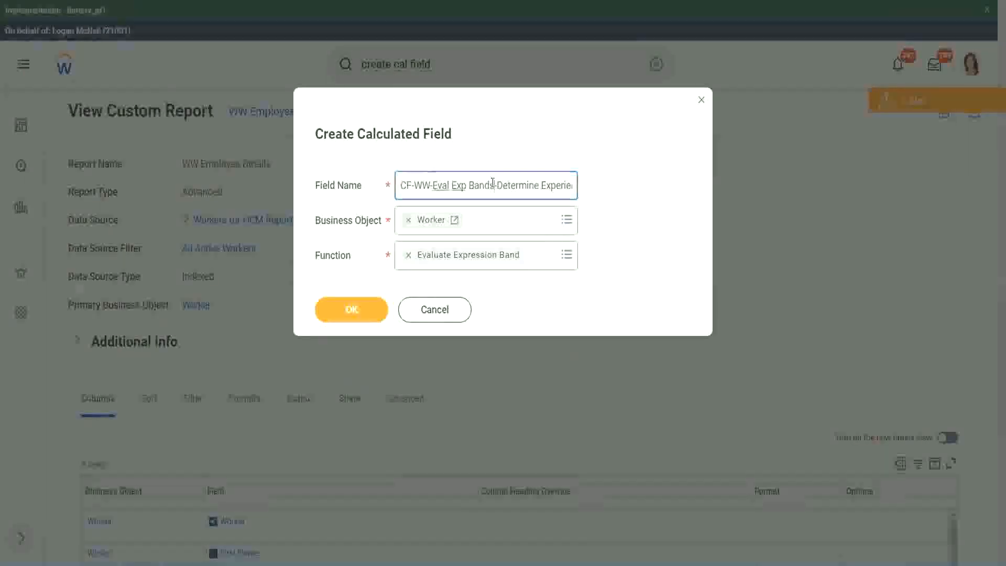
key("BackSpace")
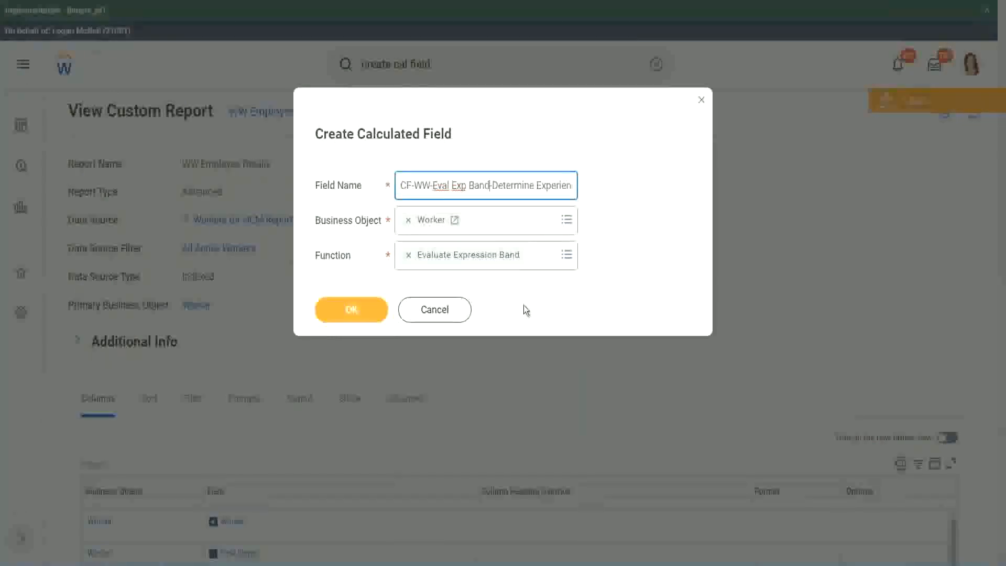
left_click(355, 310)
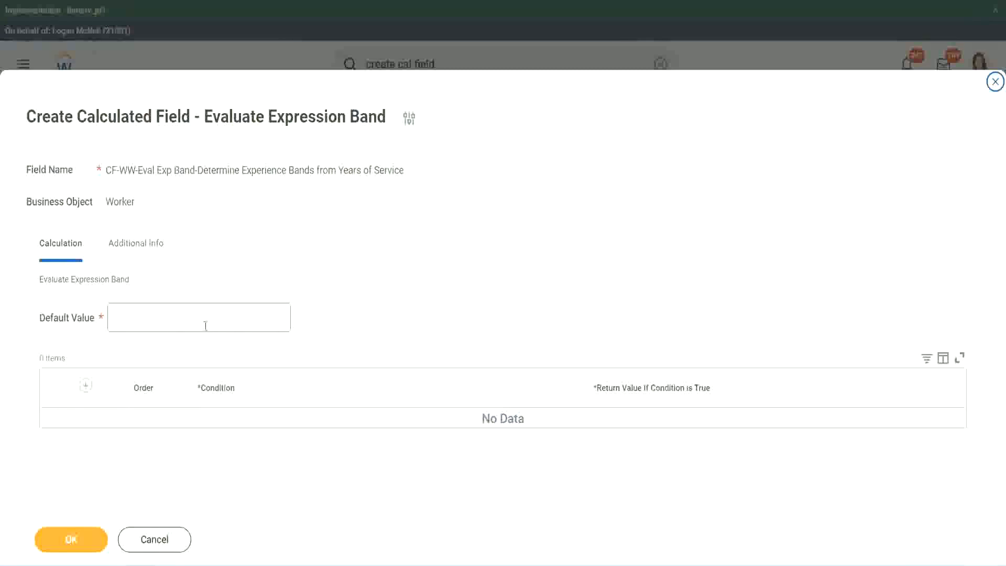
- Set the calculated field's default value to "-" and add the first condition row
left_click(146, 323)
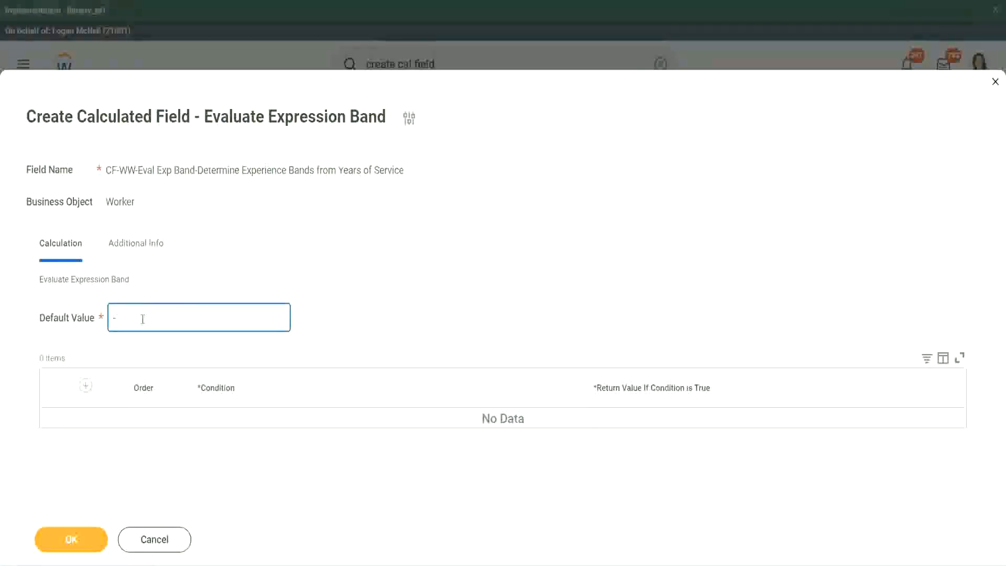
left_click(86, 386)
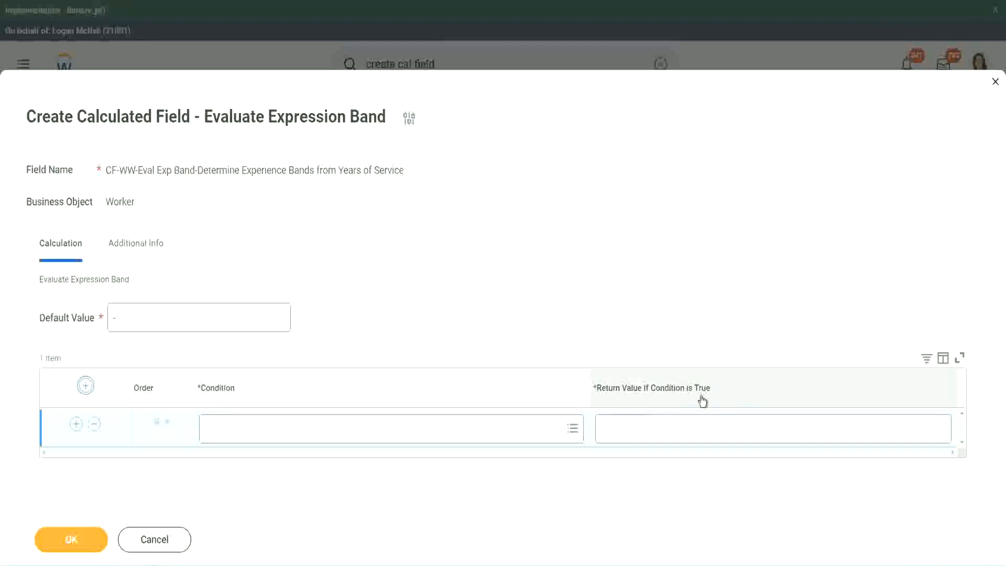
left_click(655, 428)
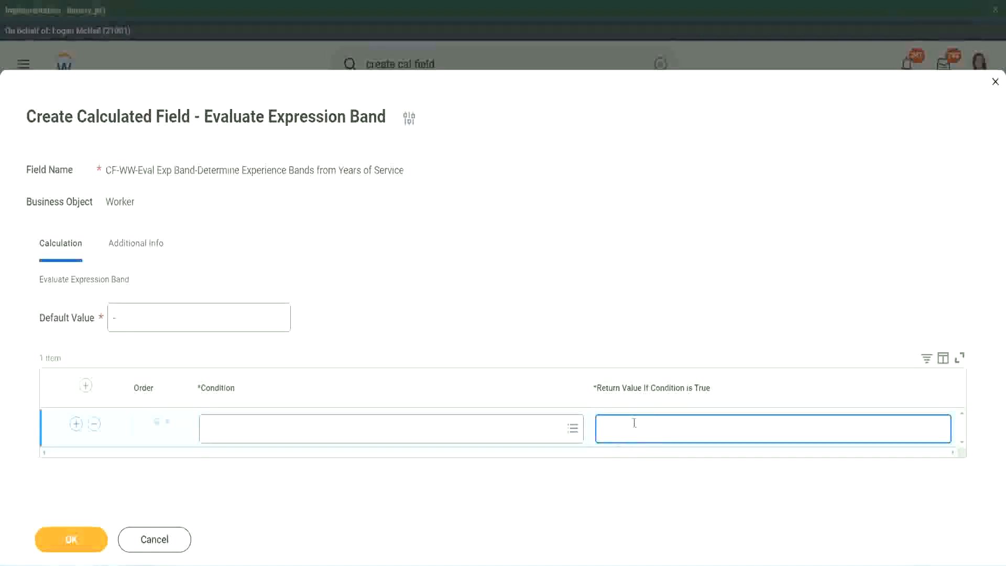
type("adkjdjaidjaijdiaj")
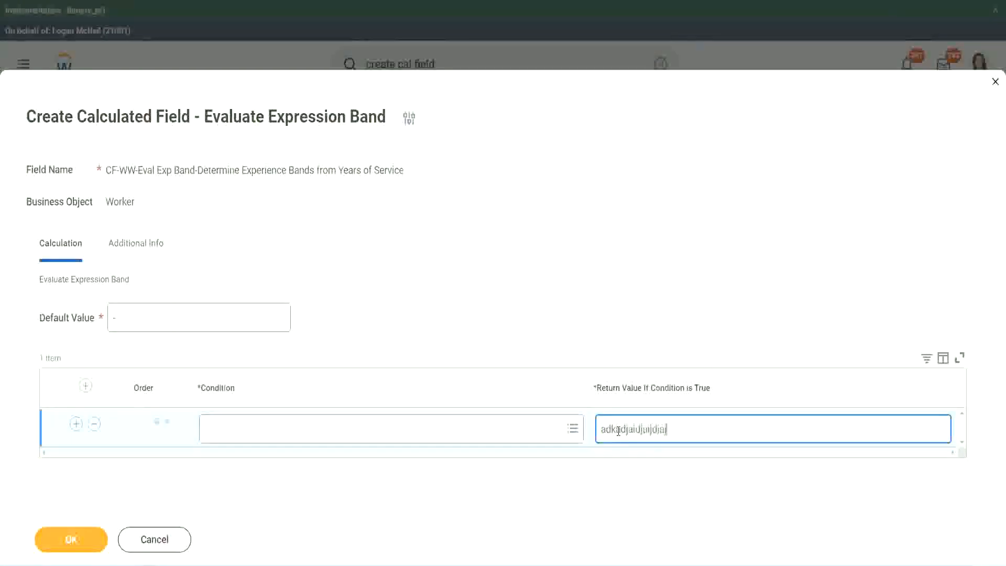
key("BackSpace")
key("BackSpace")
key("BackSpace")
key("BackSpace")
key("BackSpace")
key("BackSpace")
key("BackSpace")
key("BackSpace")
key("BackSpace")
key("BackSpace")
key("BackSpace")
key("BackSpace")
key("BackSpace")
key("BackSpace")
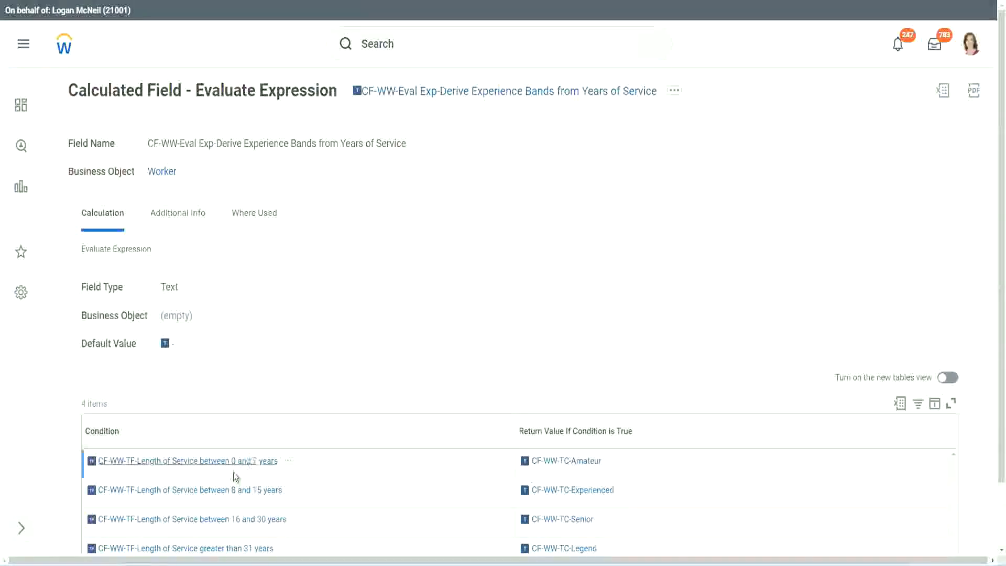
- Copy "CF-WW-TF-Length of Service between 0 and 7 years" from the existing Evaluate Expression field as the first row's condition, with return value "Amateur"
right_click(232, 468)
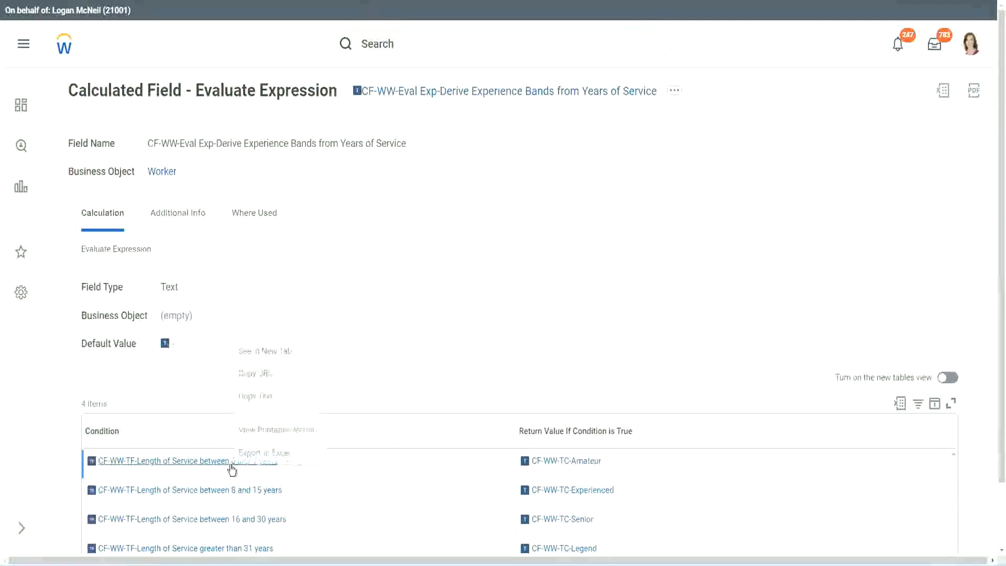
left_click(274, 397)
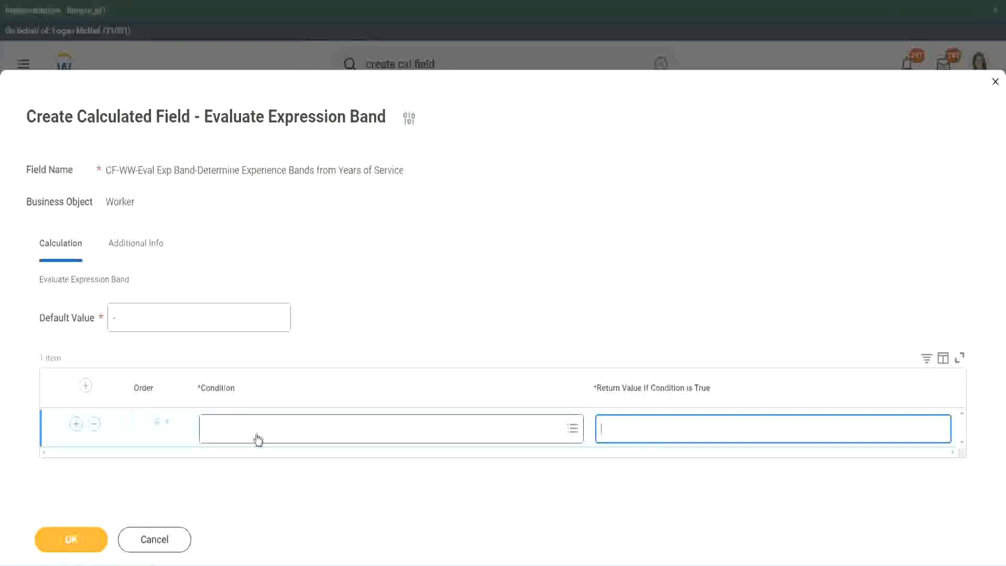
left_click(255, 434)
type("CF-WW-TF-Length of Service between 0 and 7 years")
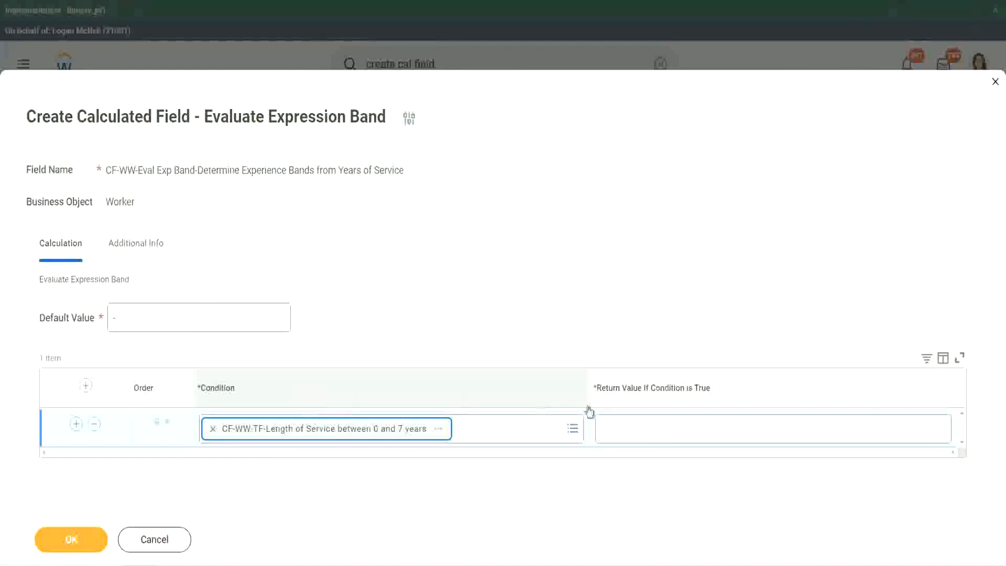
left_click(636, 420)
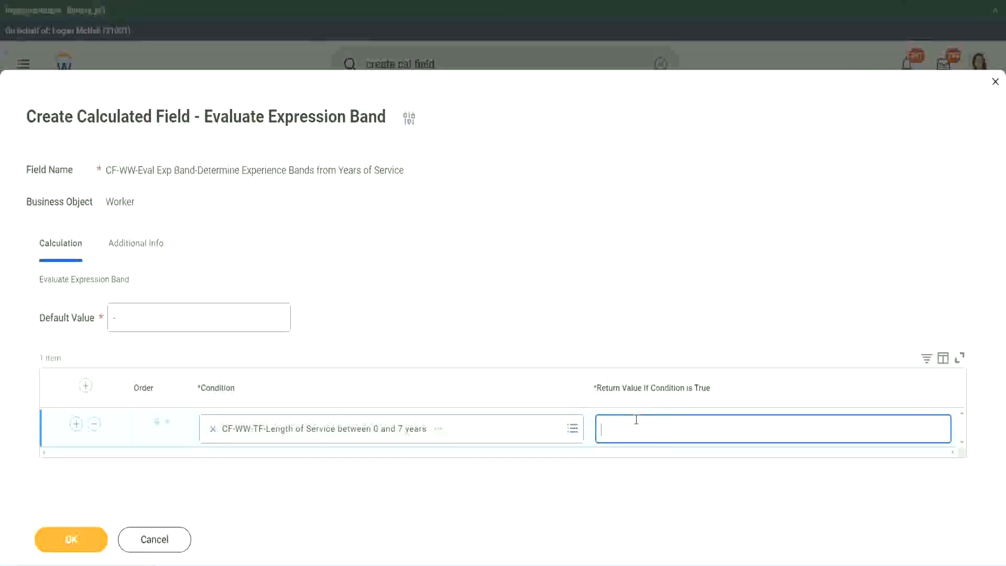
type("Amateur")
- Add three more empty condition rows below the Amateur row
left_click(76, 423)
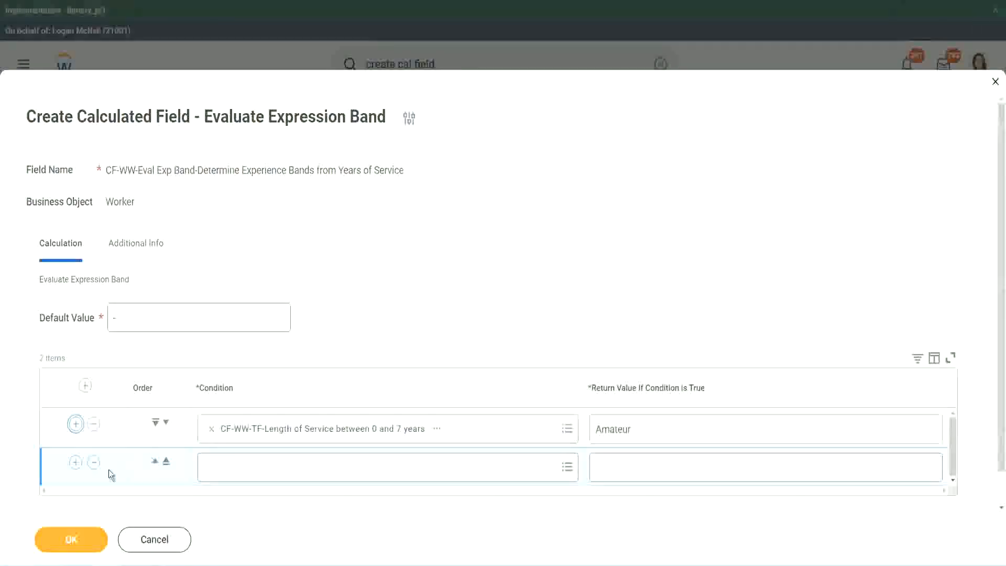
left_click(76, 461)
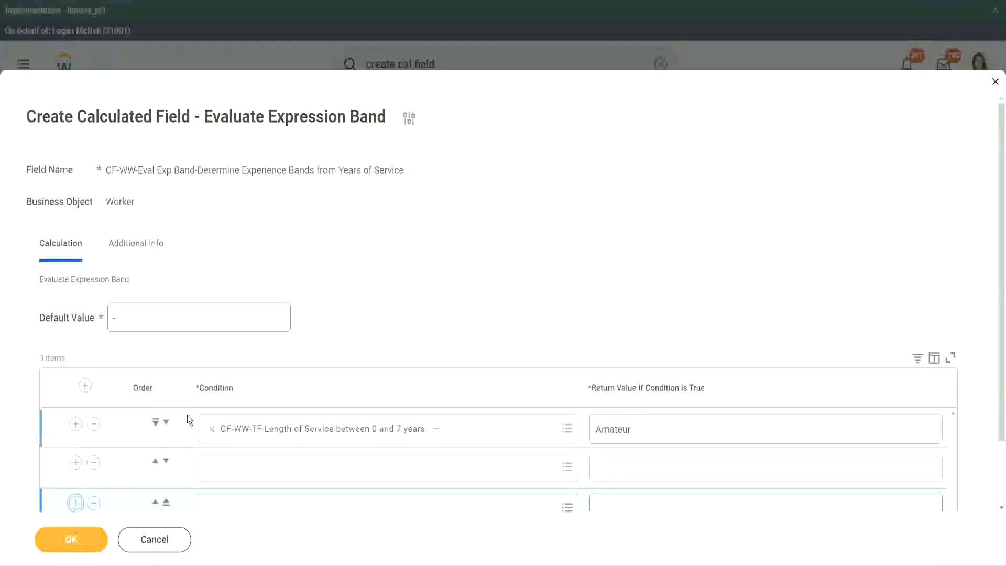
scroll(187, 414, "down", 2)
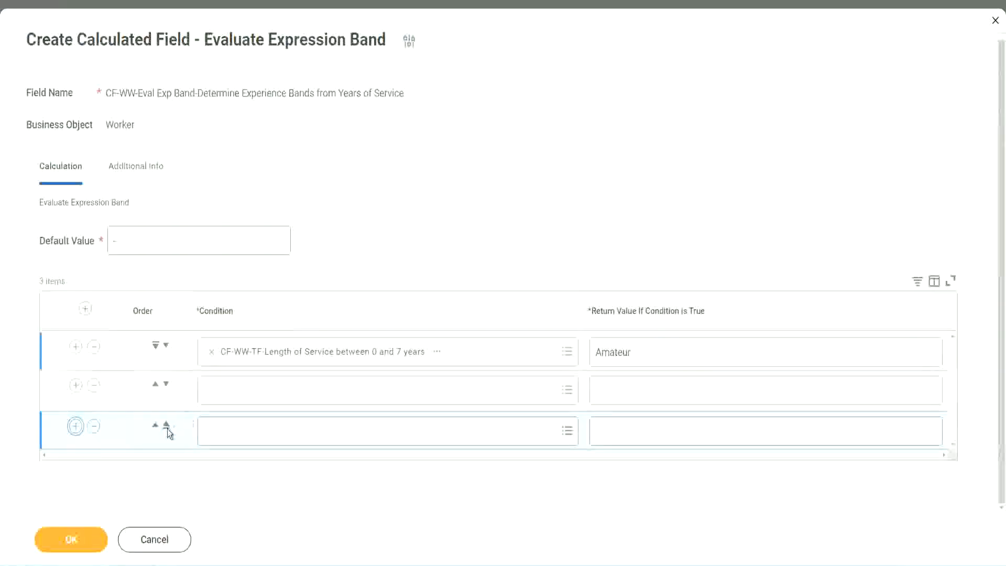
left_click(75, 425)
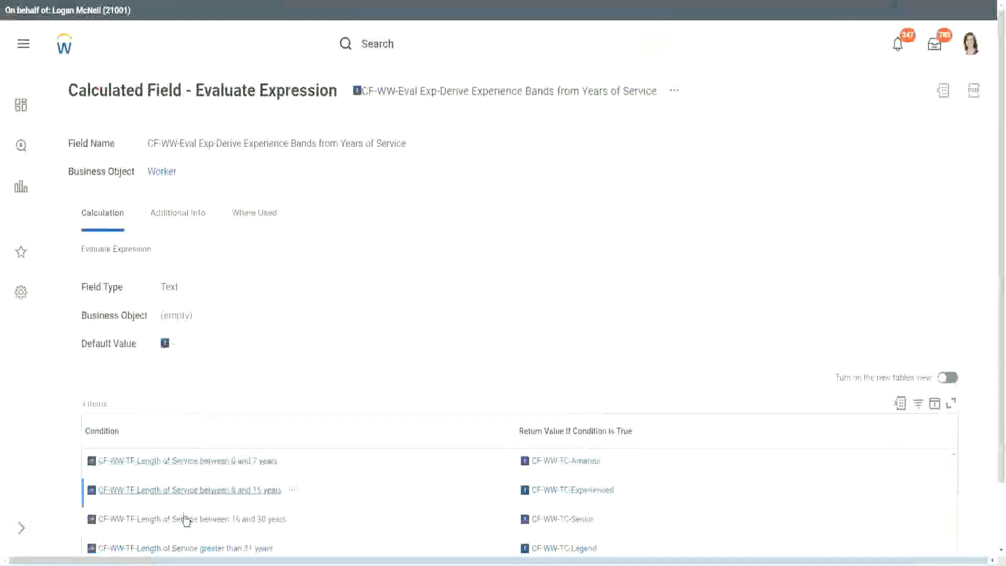
- Copy the existing field's "CF-WW-TF-Length of Service between 16 and 30 years" condition into the second row and move that row down one place
right_click(187, 518)
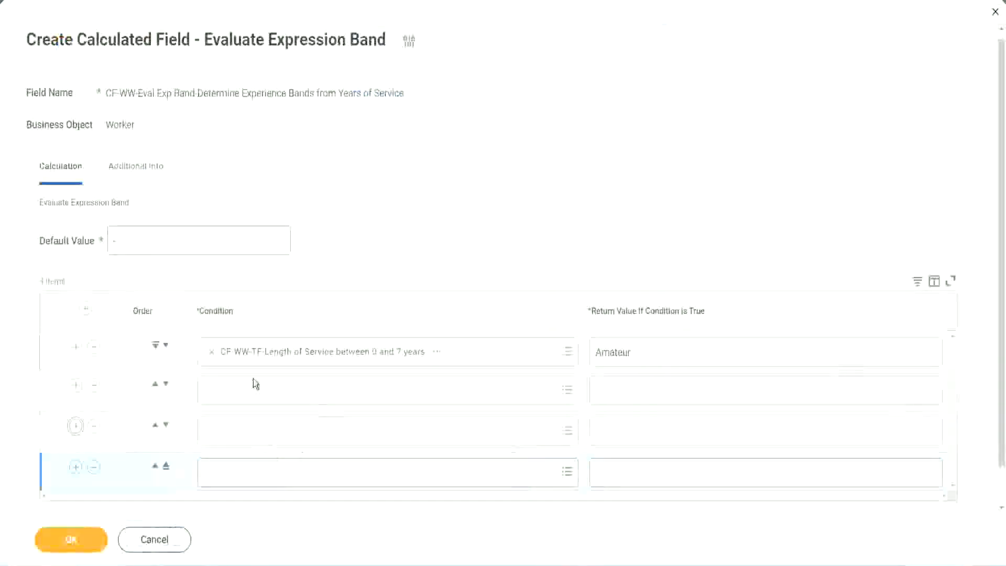
left_click(255, 388)
type("CF-WW-TF-Length of Service between 16 and 30 years")
key("Return")
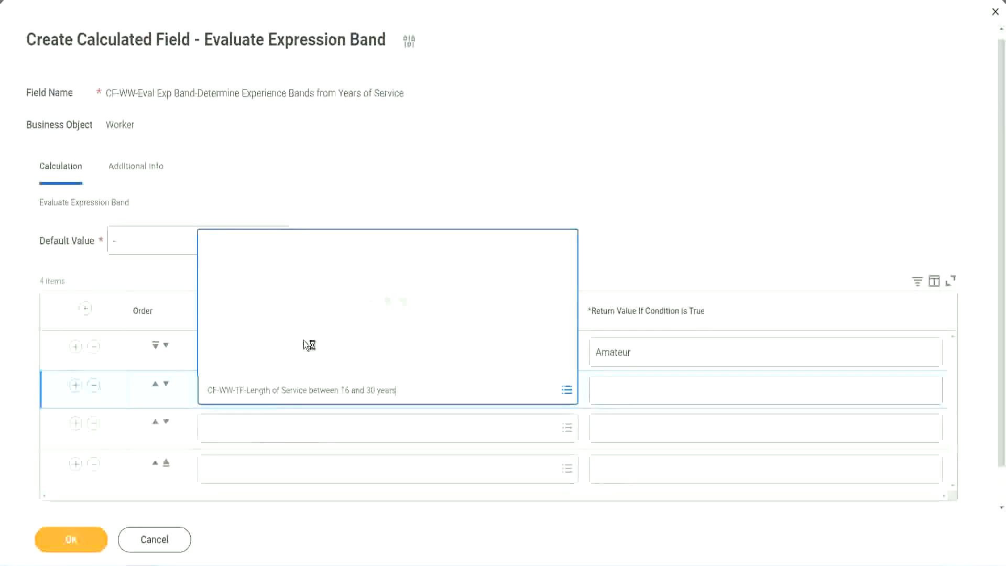
left_click(166, 384)
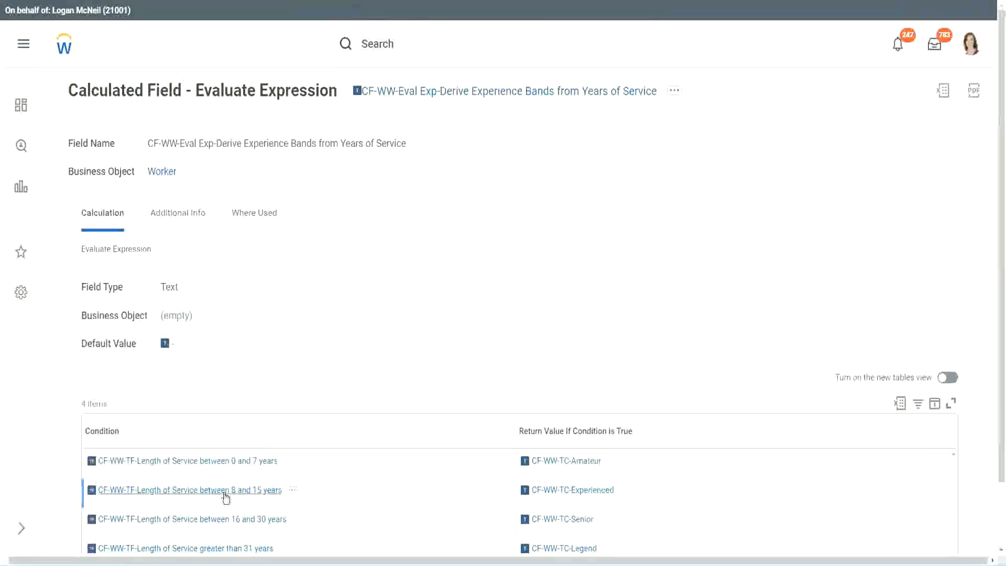
- Copy the existing field's "CF-WW-TF-Length of Service between 8 and 15 years" condition into the empty second row
right_click(226, 498)
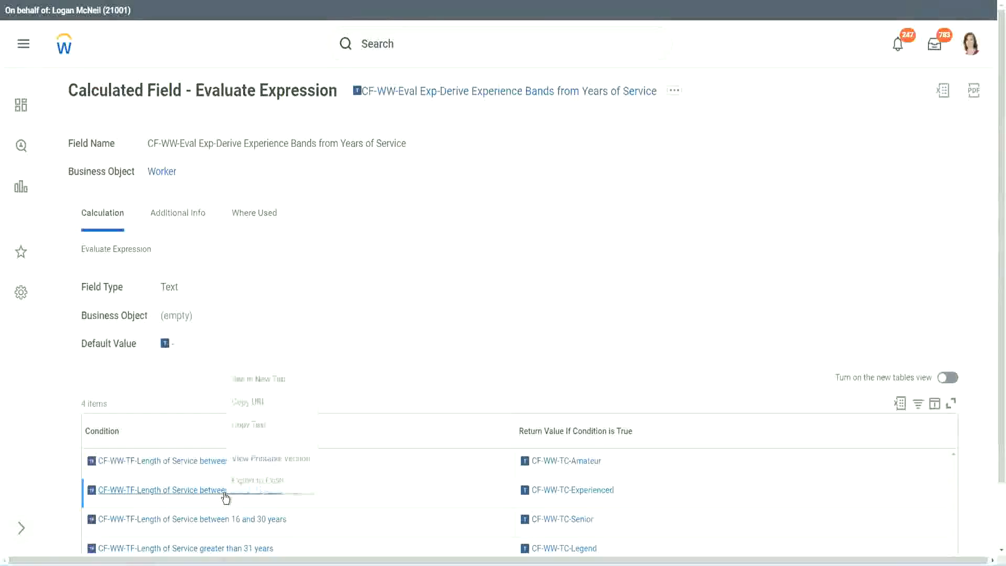
left_click(257, 422)
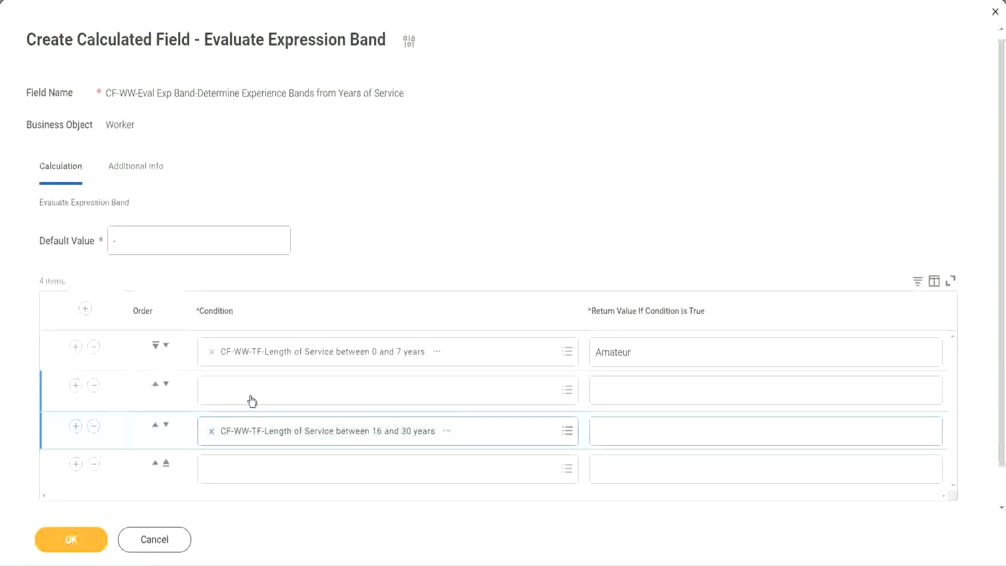
left_click(251, 401)
type("CF-WW-TF-Length of Service between 8 and 15 years")
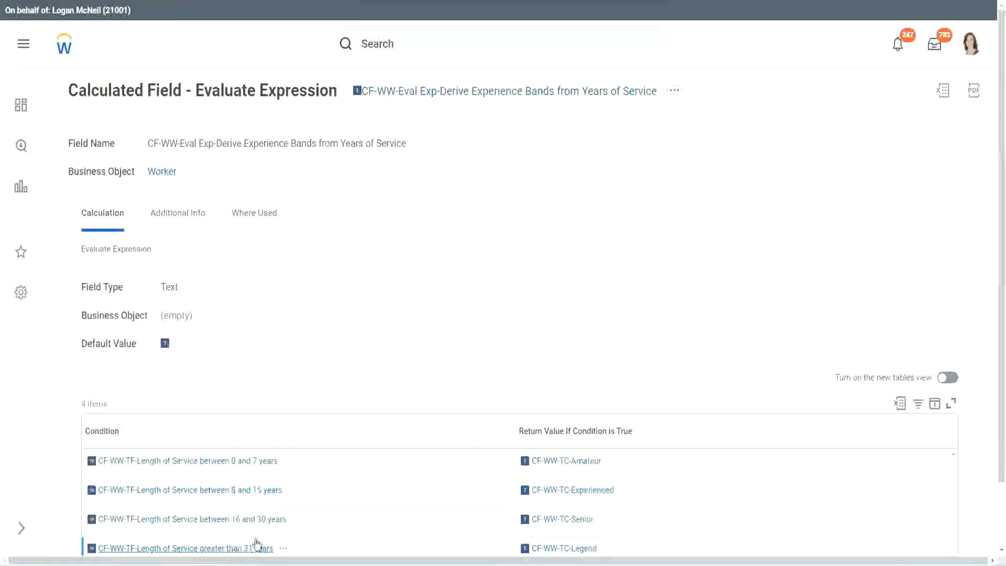
- Copy the existing field's "CF-WW-TF-Length of Service greater than 31 years" condition into the fourth row
right_click(257, 543)
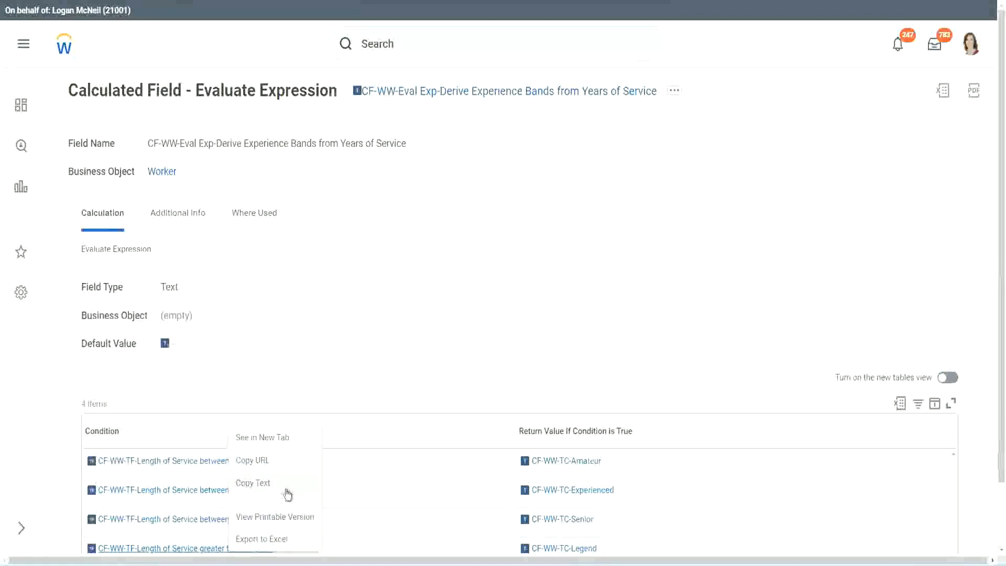
left_click(287, 482)
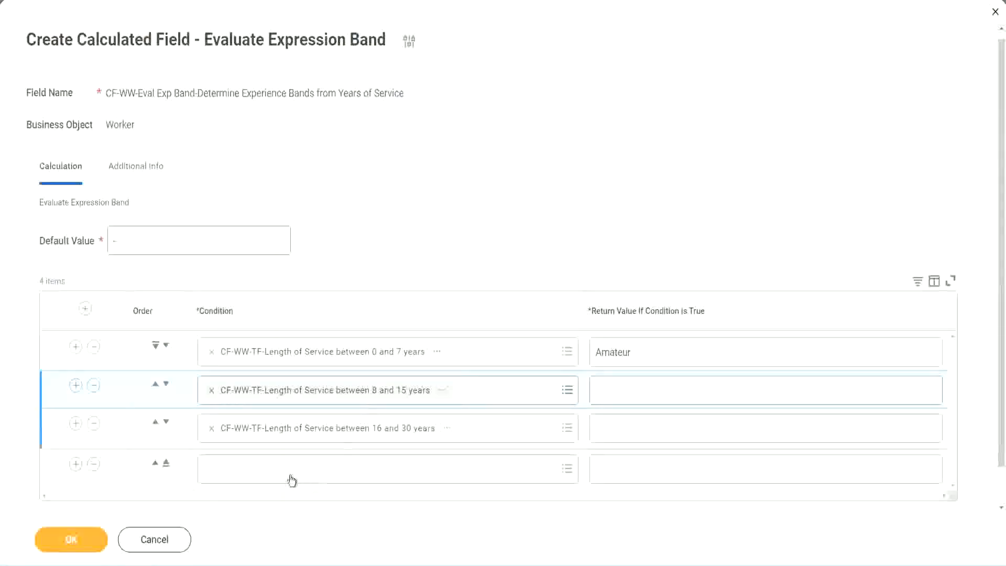
left_click(288, 471)
key("ctrl+v")
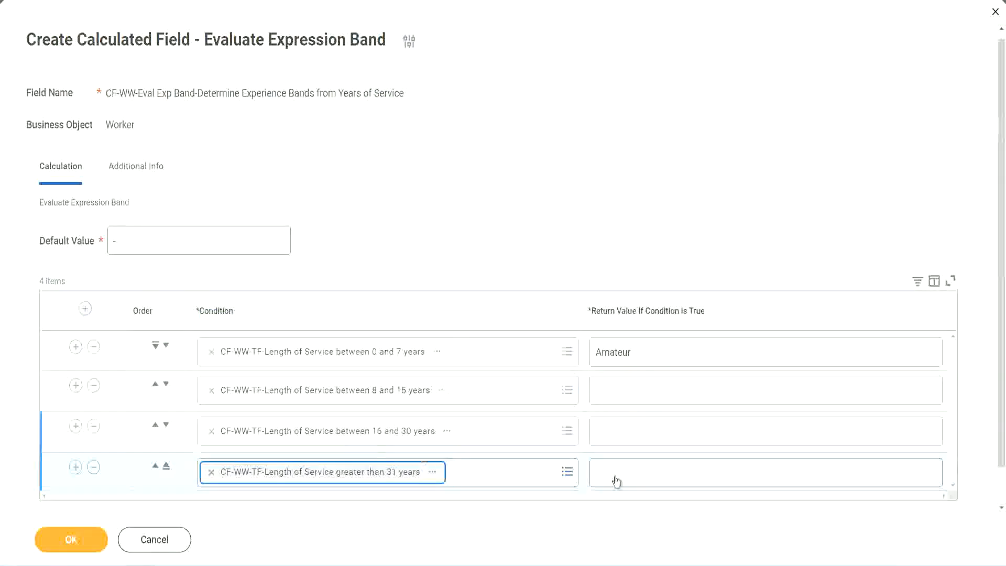
- Set the return values to "Legend" for greater than 31 years, "Senior" for 16 to 30 years and "Experienced" for 8 to 15 years
left_click(661, 472)
type("Le")
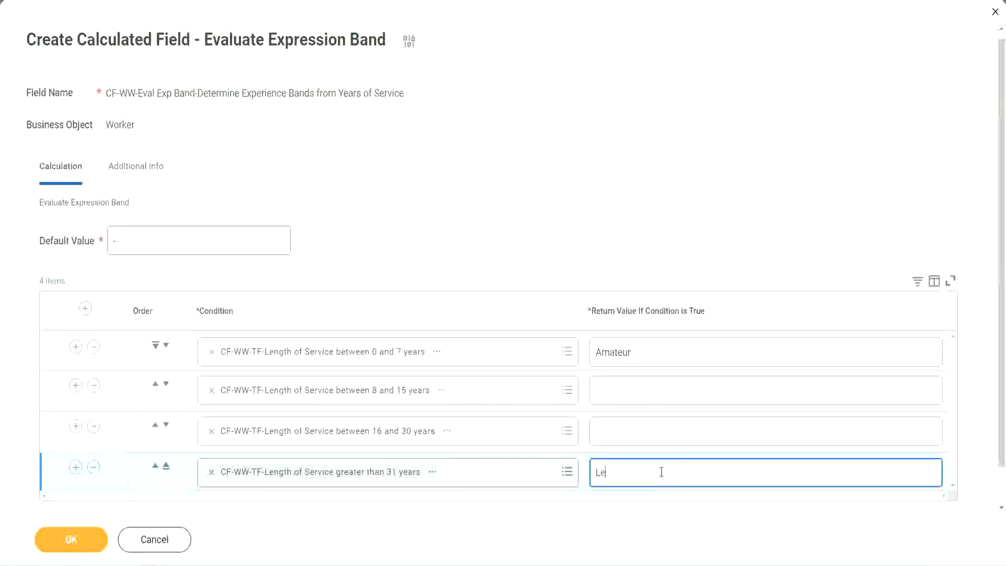
type("gend")
left_click(619, 430)
type("S")
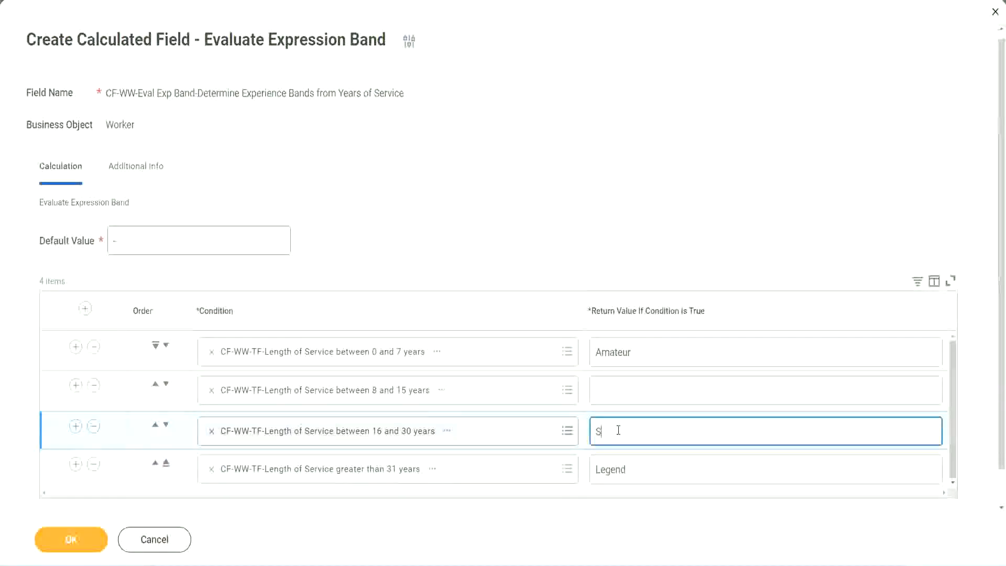
type("enior")
left_click(634, 392)
type("Ex")
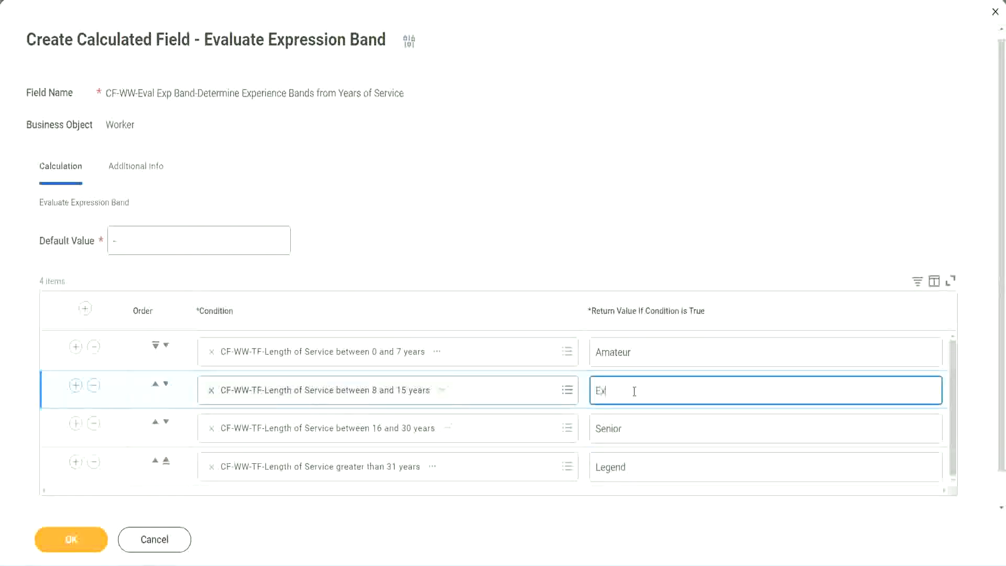
type("perienced")
- Save the Evaluate Expression Band calculated field and review its return values, highlighting "Amateur"
left_click(71, 540)
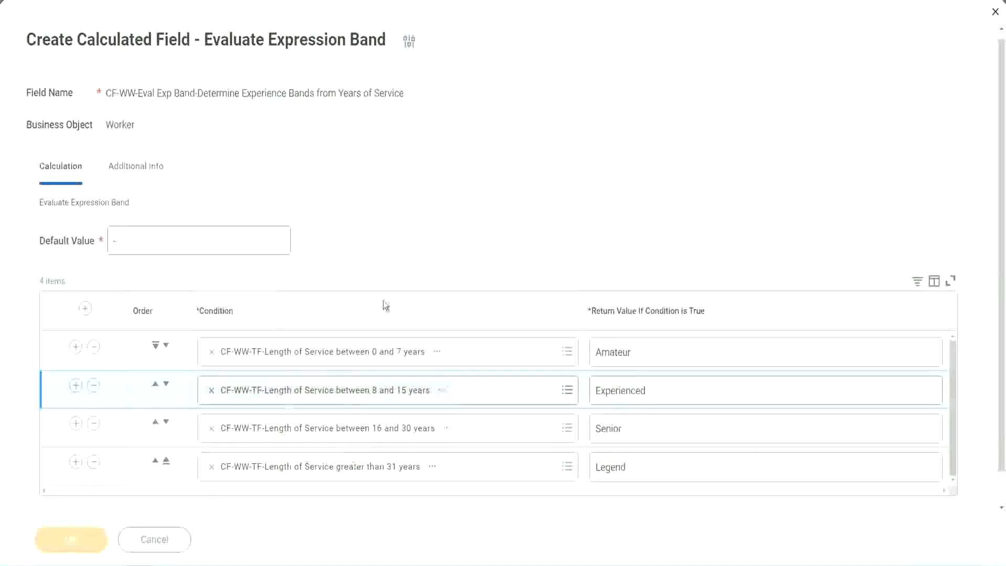
scroll(345, 322, "down", 3)
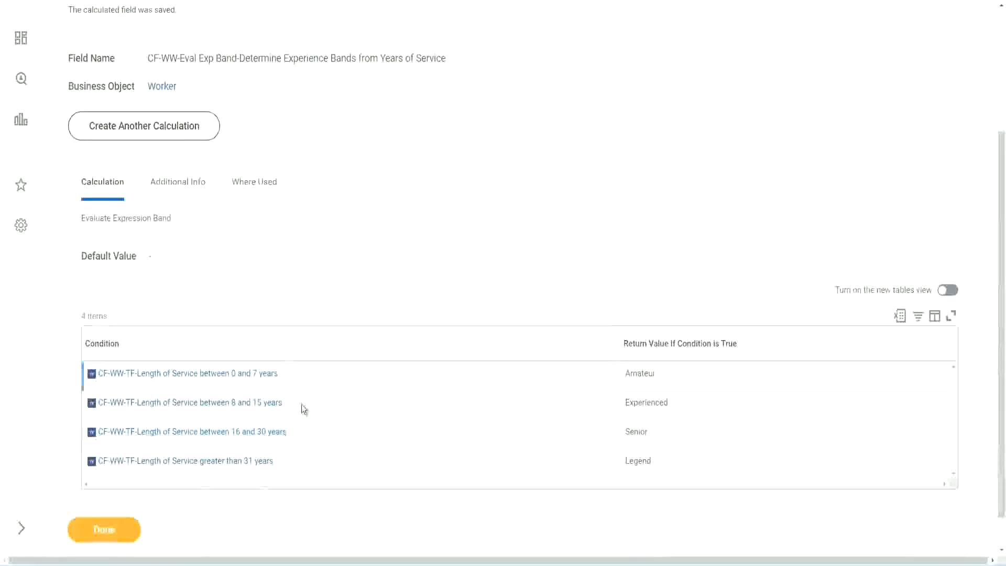
double_click(644, 372)
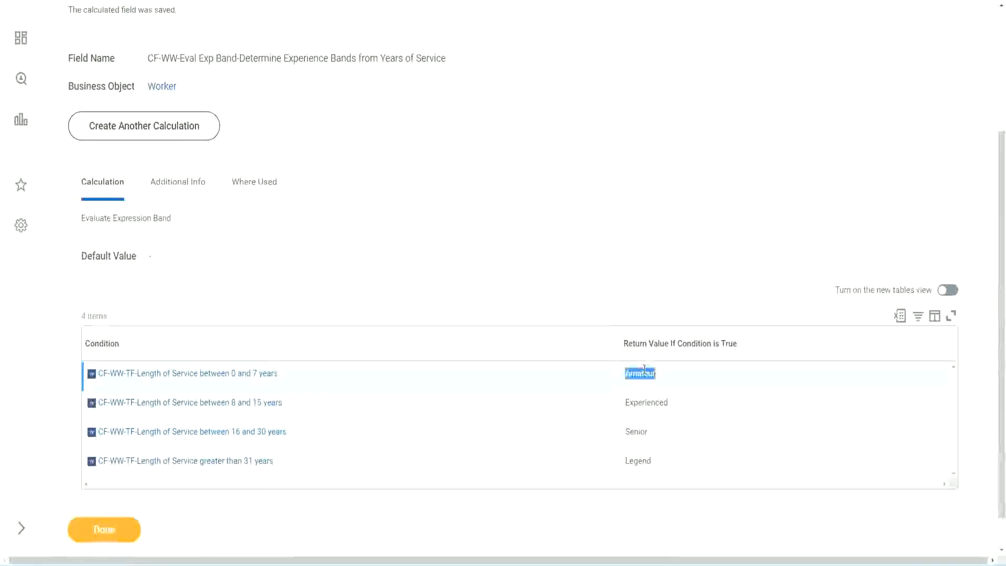
- Review the remaining return values in the saved field, highlighting "Experienced", "Senior" and "Legend" in turn
double_click(637, 402)
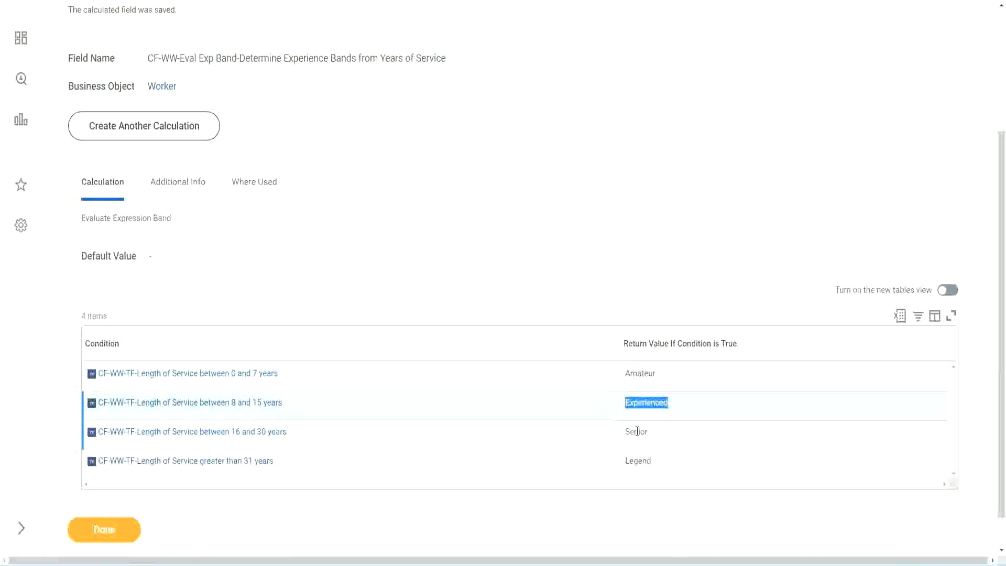
double_click(637, 431)
left_click(640, 461)
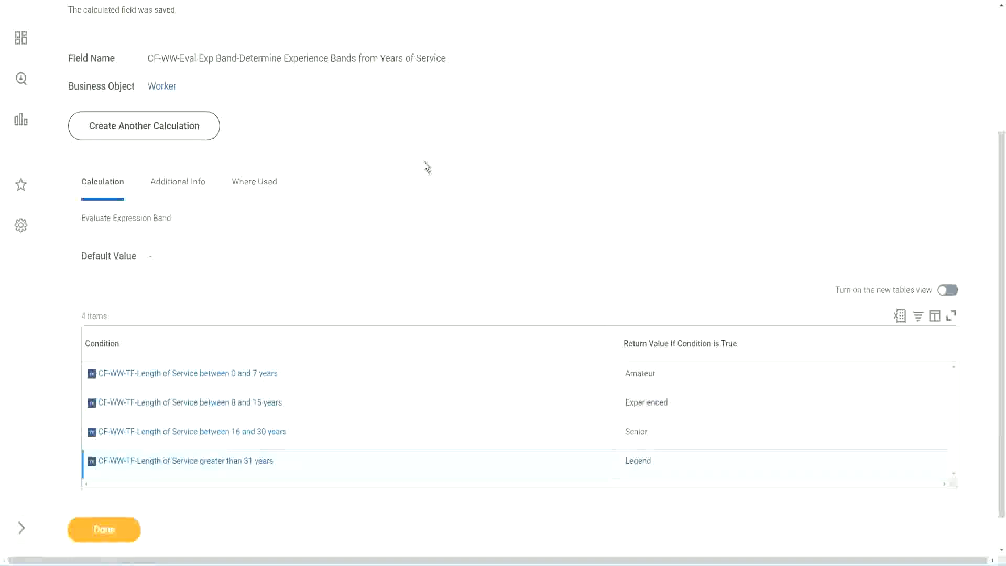
- Copy the name of the saved Evaluate Expression Band calculated field as text
scroll(427, 166, "up", 4)
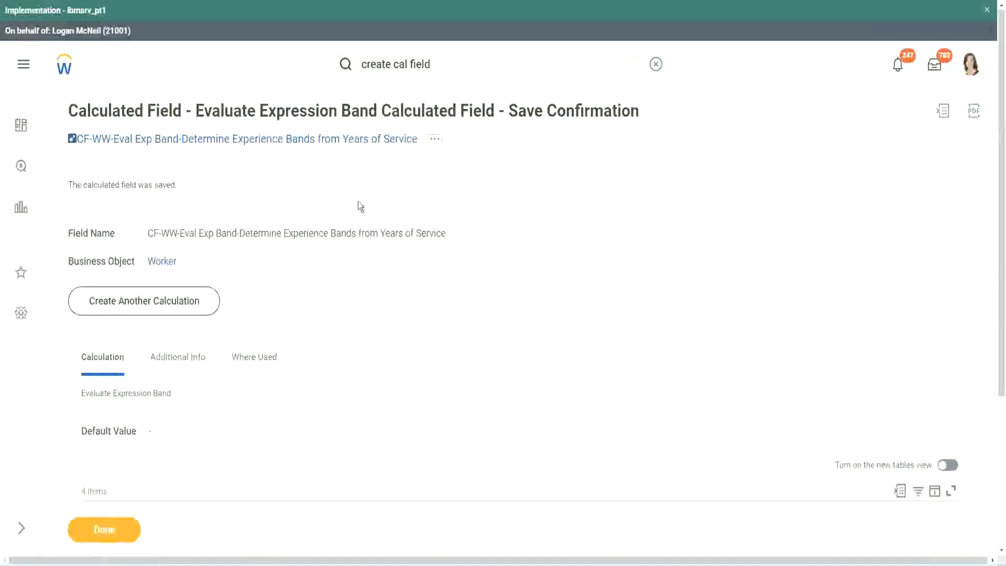
right_click(329, 139)
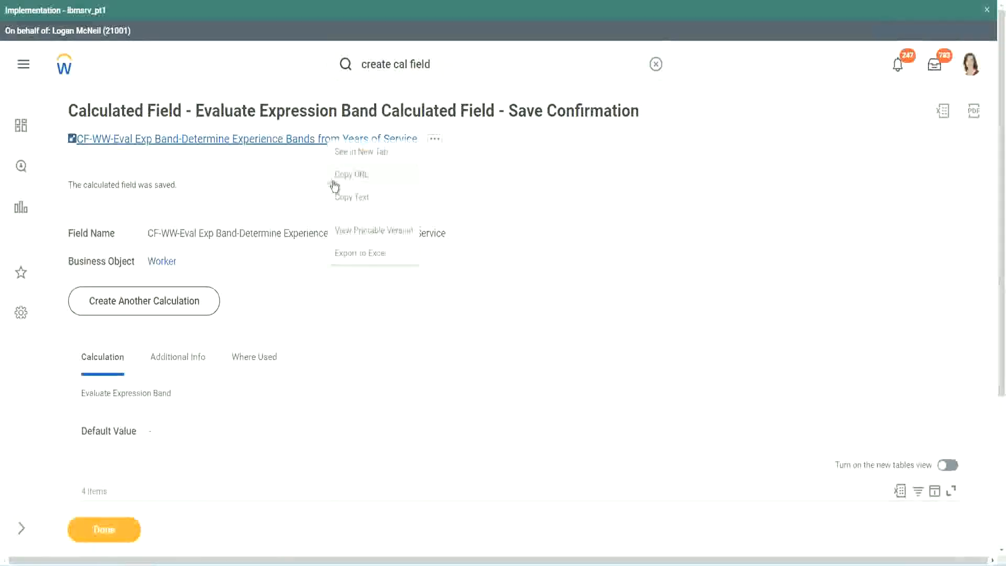
left_click(351, 203)
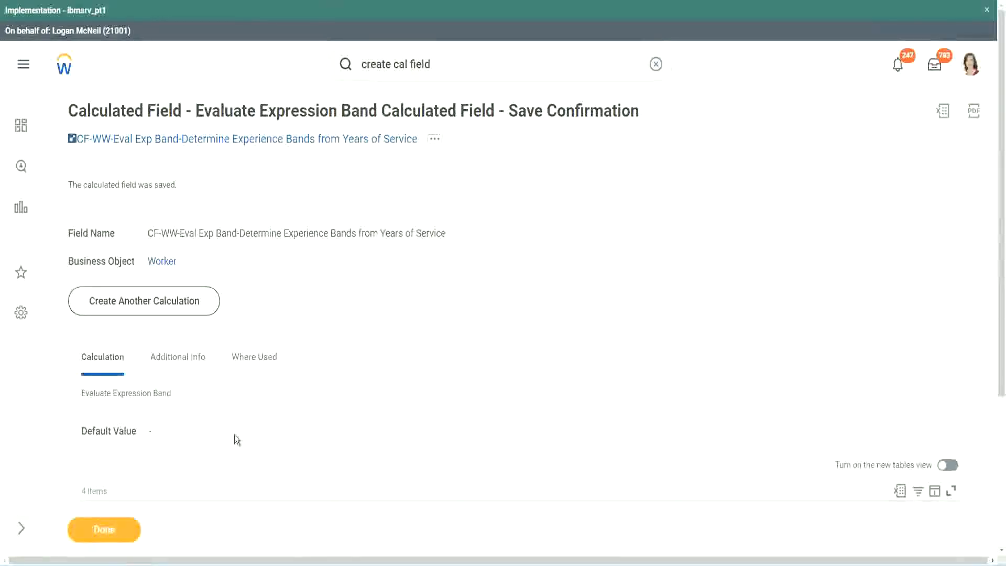
- Examine the saved field's conditions and return values, returning to Workday from the calculated field functions slide
scroll(332, 405, "down", 3)
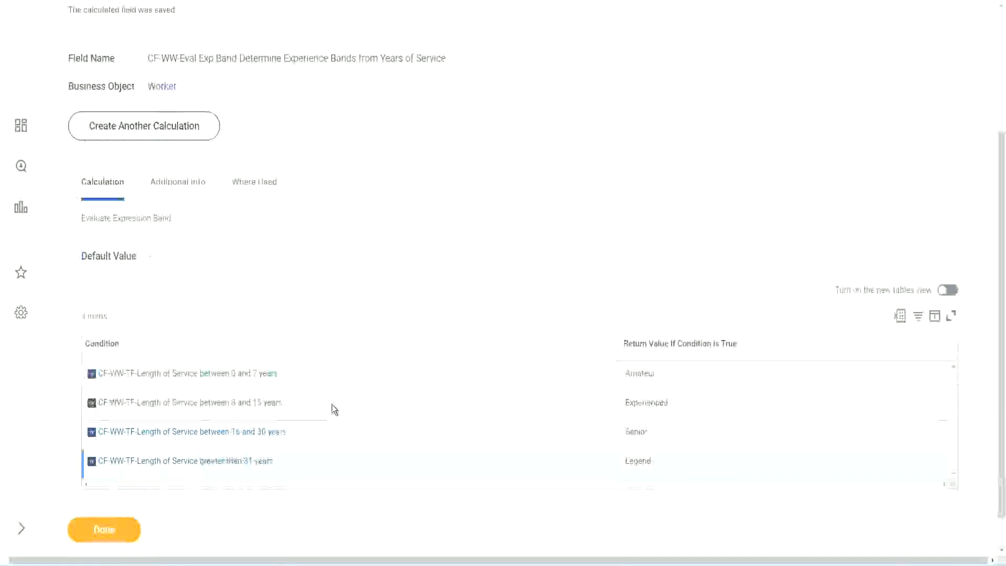
scroll(332, 404, "down", 1)
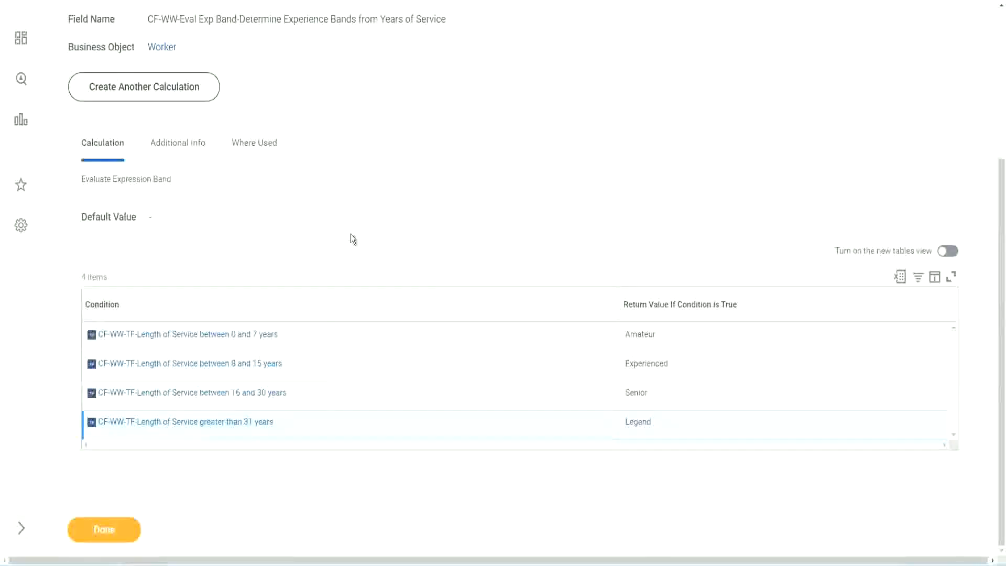
scroll(351, 235, "up", 3)
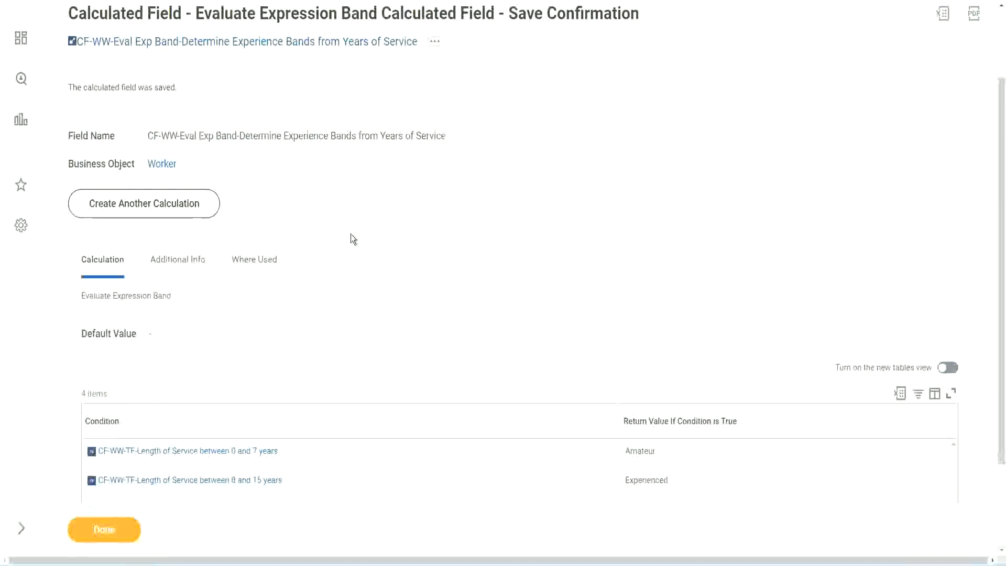
scroll(350, 234, "down", 3)
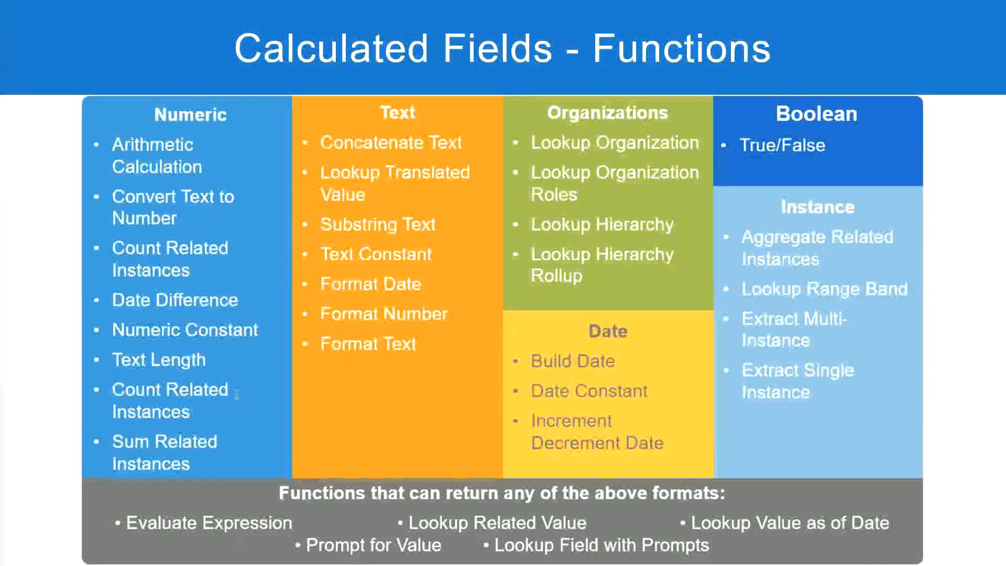
key("alt+Tab")
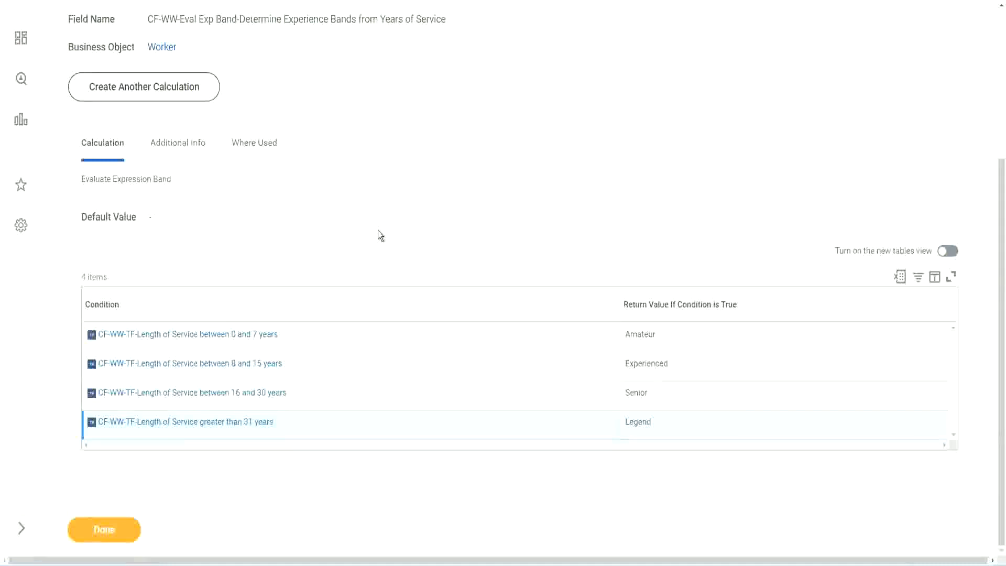
scroll(378, 231, "up", 1)
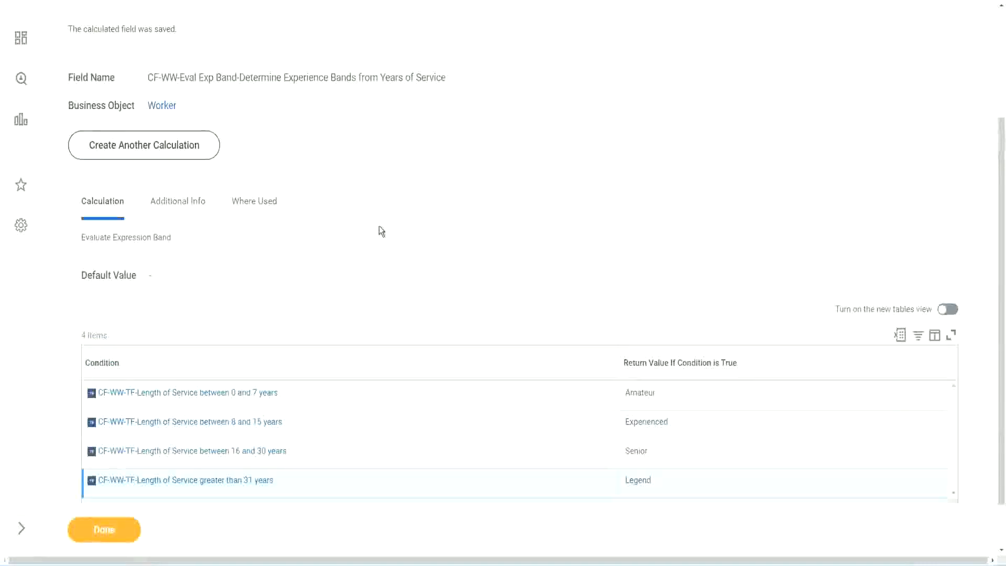
scroll(379, 228, "up", 3)
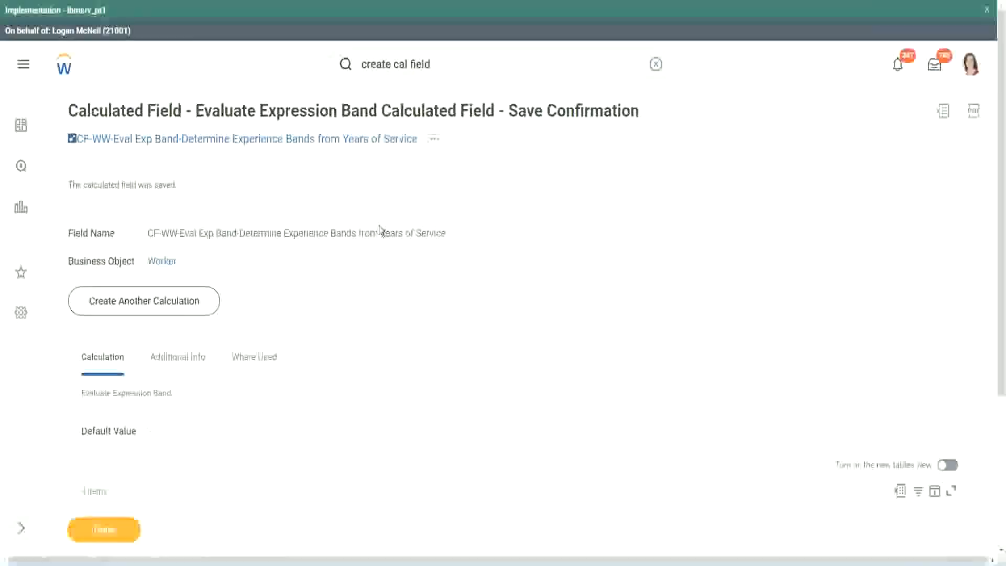
scroll(382, 231, "down", 4)
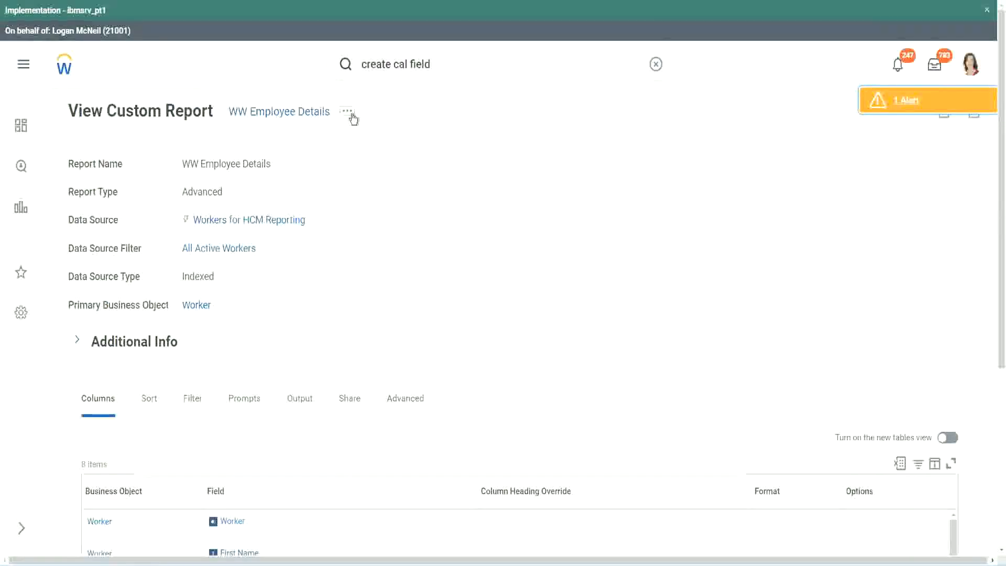
- Open the WW Employee Details custom report for editing
left_click(348, 111)
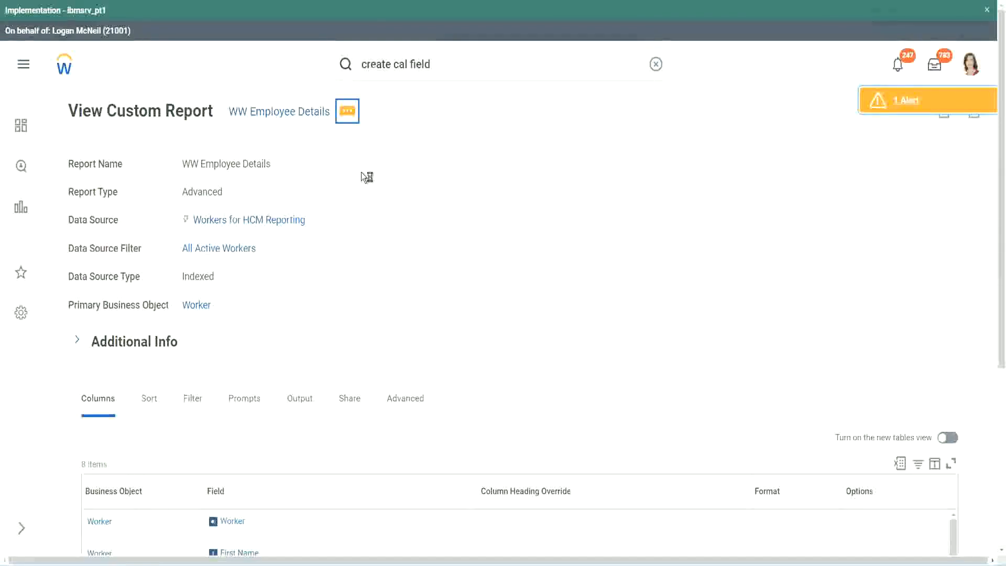
mouse_move(407, 171)
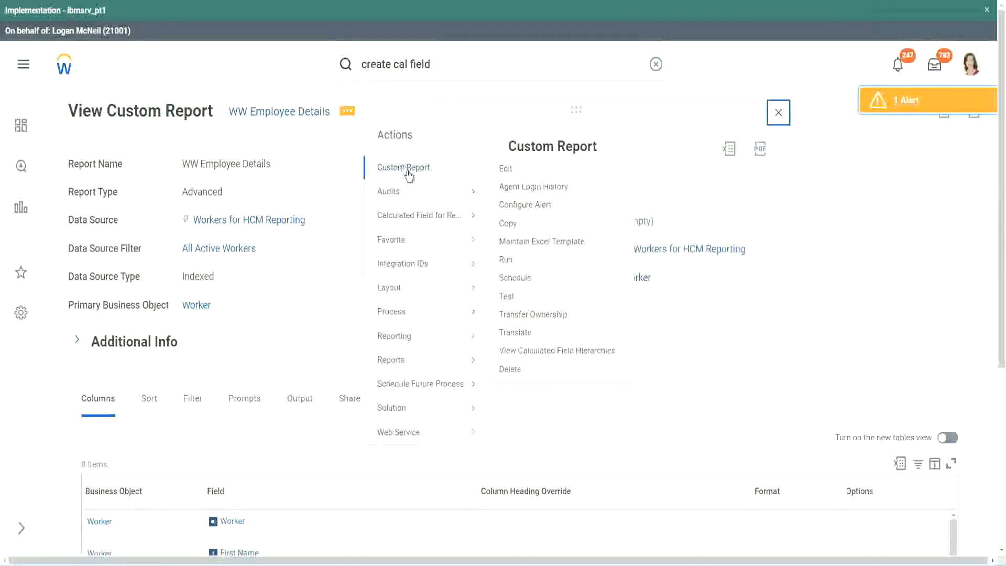
left_click(511, 171)
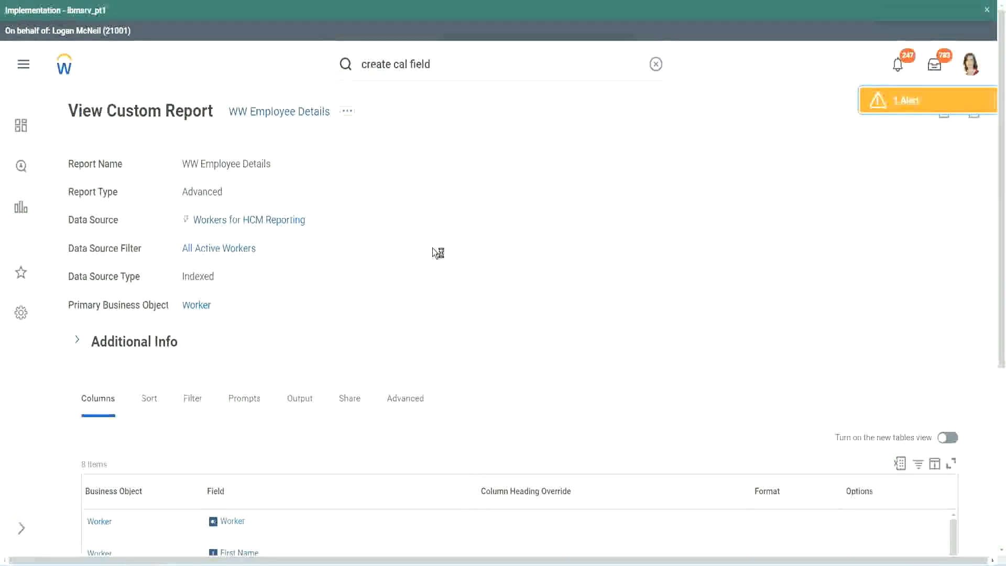
scroll(432, 247, "down", 1)
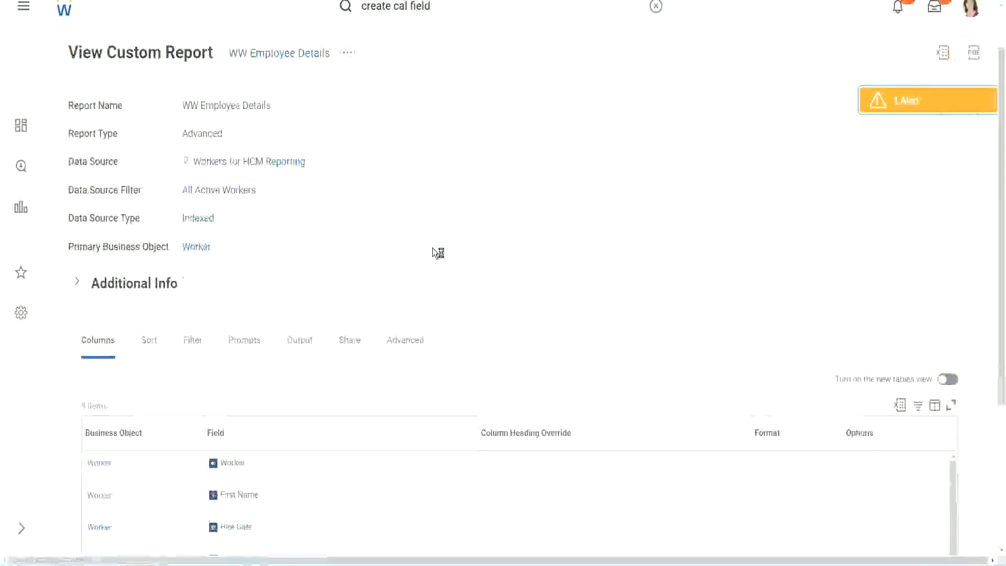
scroll(432, 247, "down", 4)
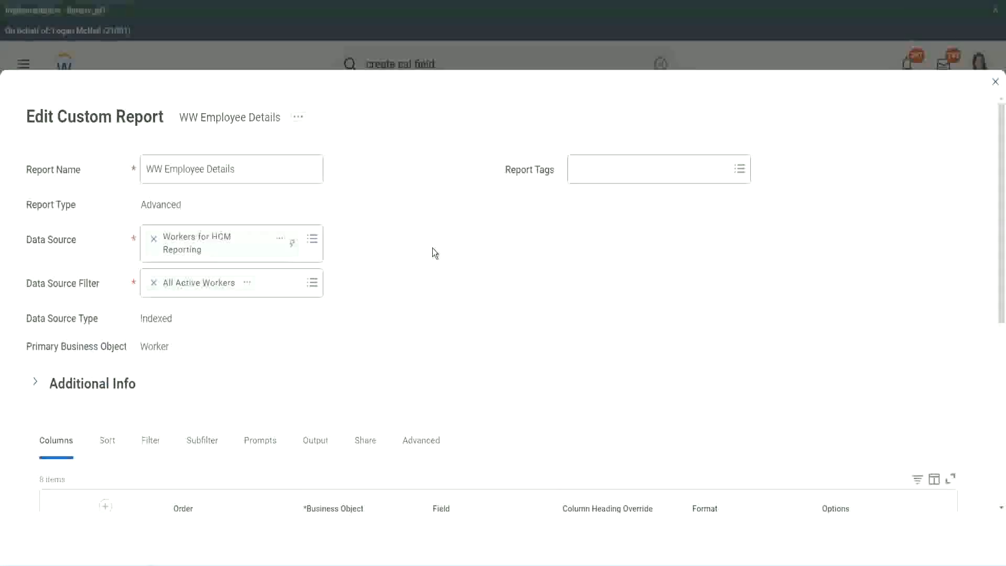
- Add an empty Worker row beneath the Experience Bands row in the report's columns
scroll(432, 248, "down", 8)
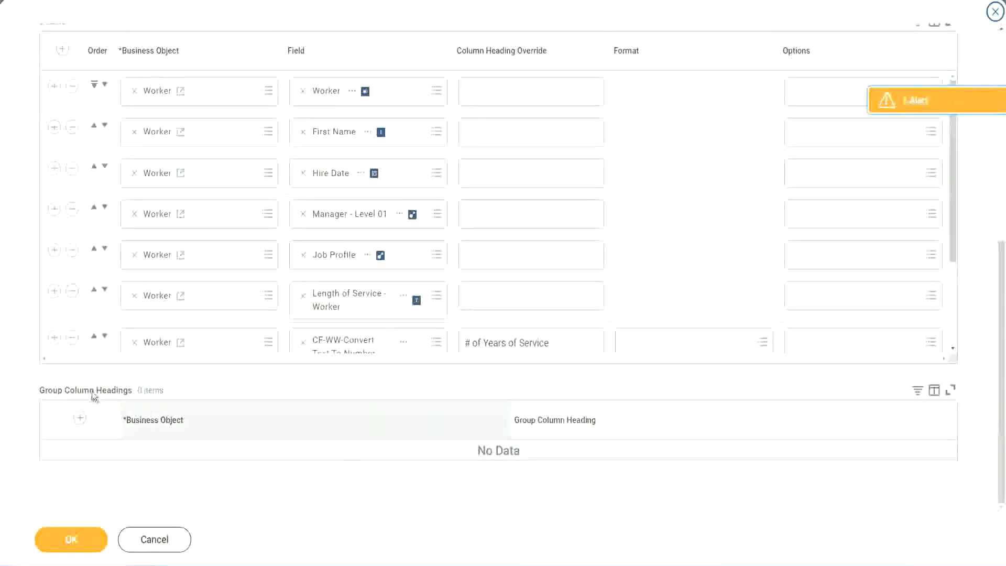
scroll(186, 291, "down", 2)
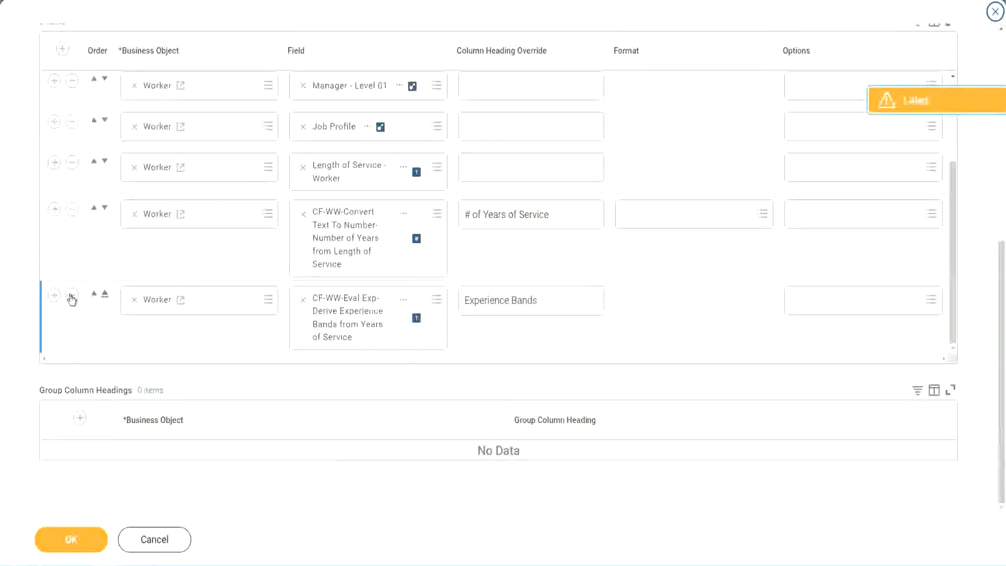
left_click(55, 295)
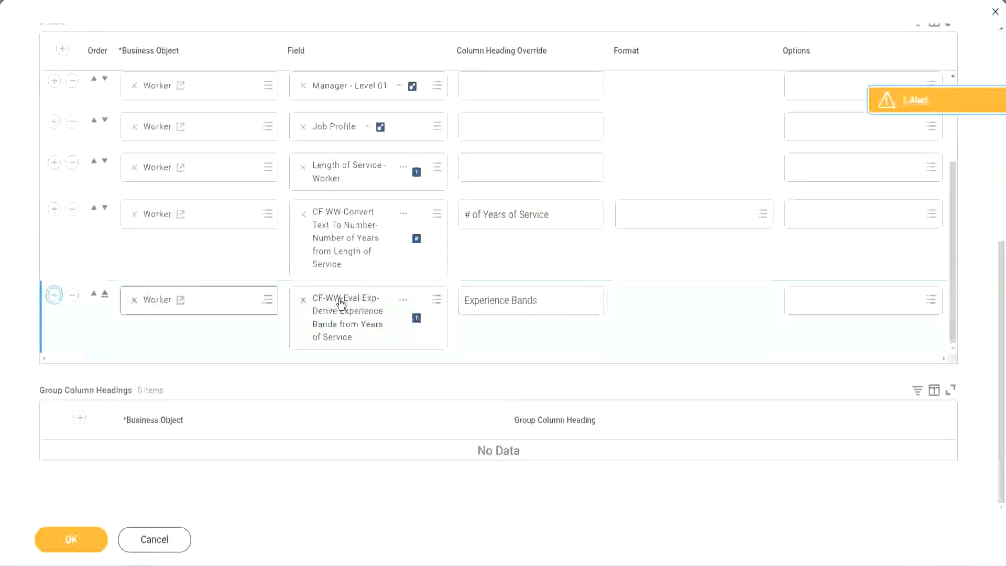
scroll(371, 277, "down", 1)
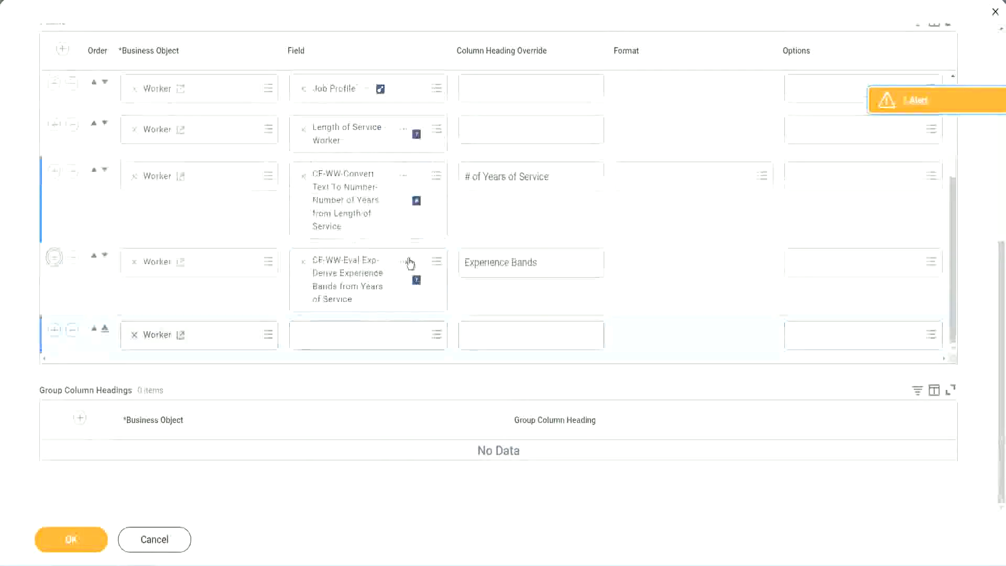
- Copy the name of the existing "CF-WW-Eval Exp-Derive Experience Bands from Years of Service" field into the new row's field search
right_click(350, 284)
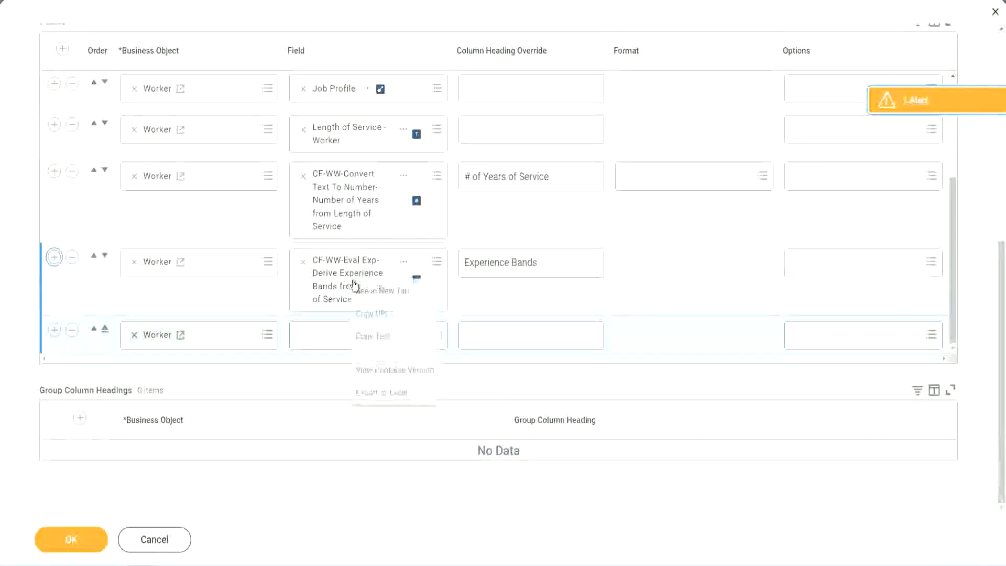
left_click(378, 335)
left_click(315, 341)
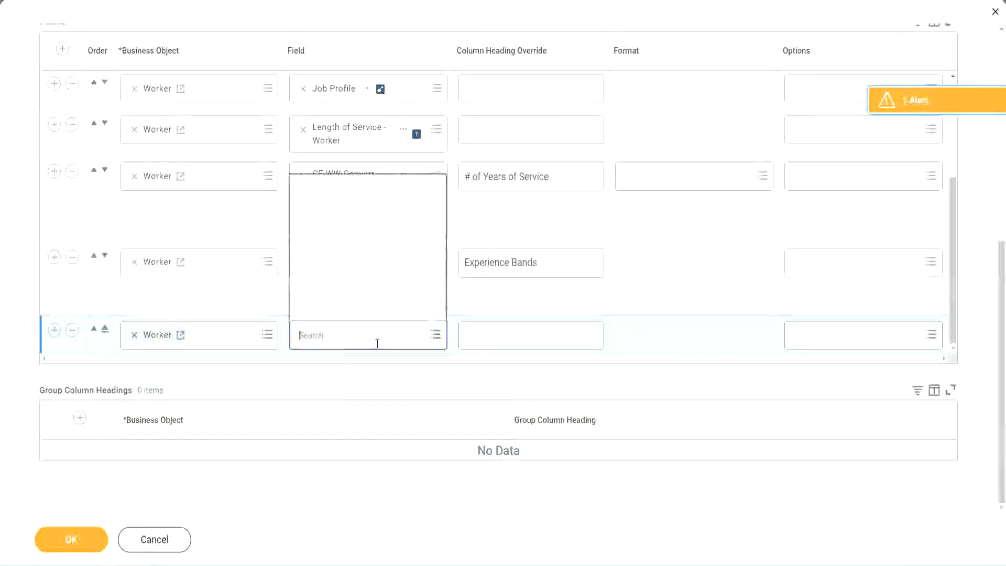
key("ctrl+v")
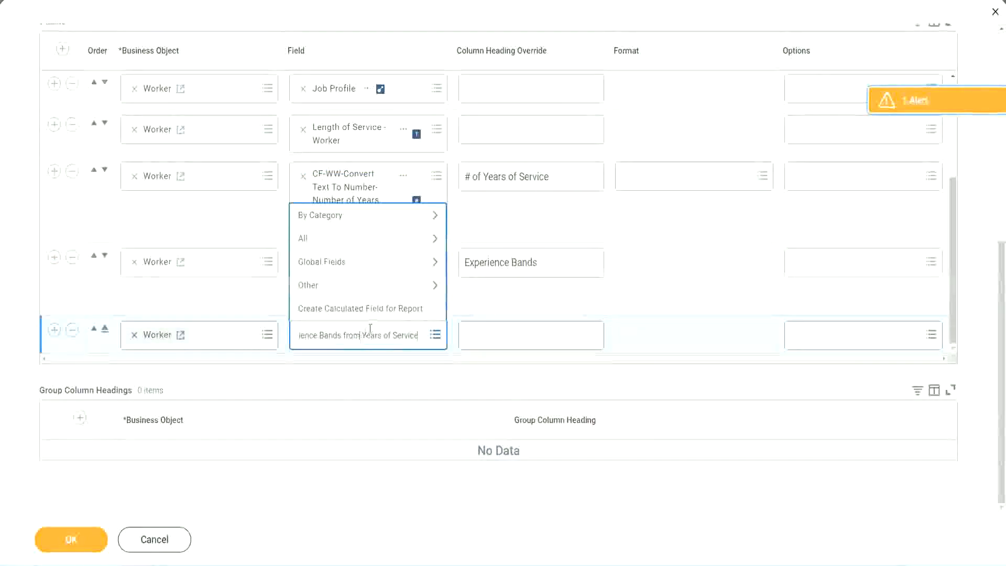
- Search for "CF-WW-Eval Exp Band" instead and select "CF-WW-Eval Exp Band-Determine Experience Bands from Years of Service" as the new row's field
key("ctrl+a")
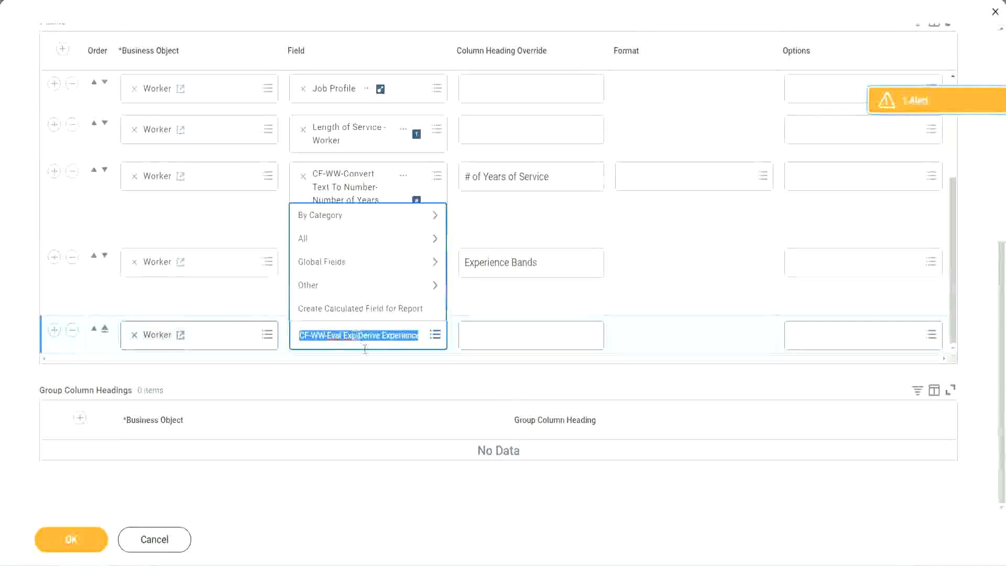
left_click(376, 343)
type("Band")
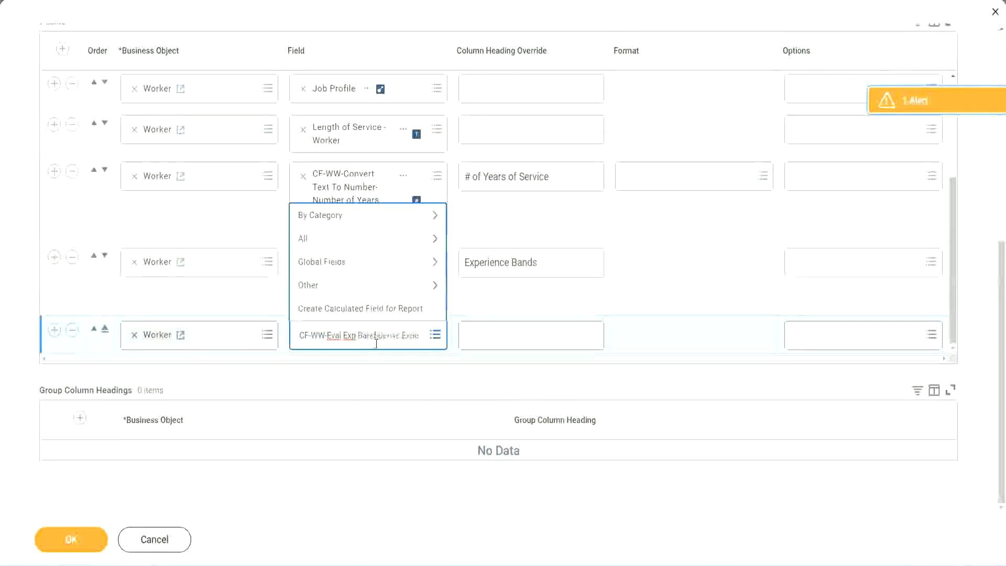
key("Delete")
key("Delete")
key("Delete")
key("Delete")
key("Delete")
key("Delete")
key("Delete")
key("Delete")
key("Delete")
key("Delete")
key("Delete")
key("Delete")
key("Delete")
key("Delete")
key("Delete")
key("Delete")
key("Delete")
key("Delete")
key("Return")
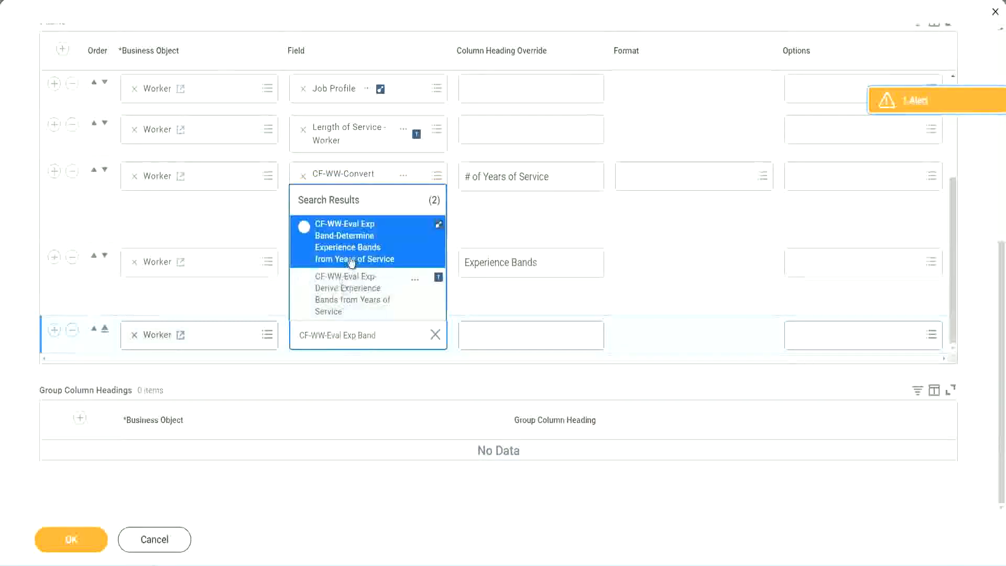
left_click(368, 249)
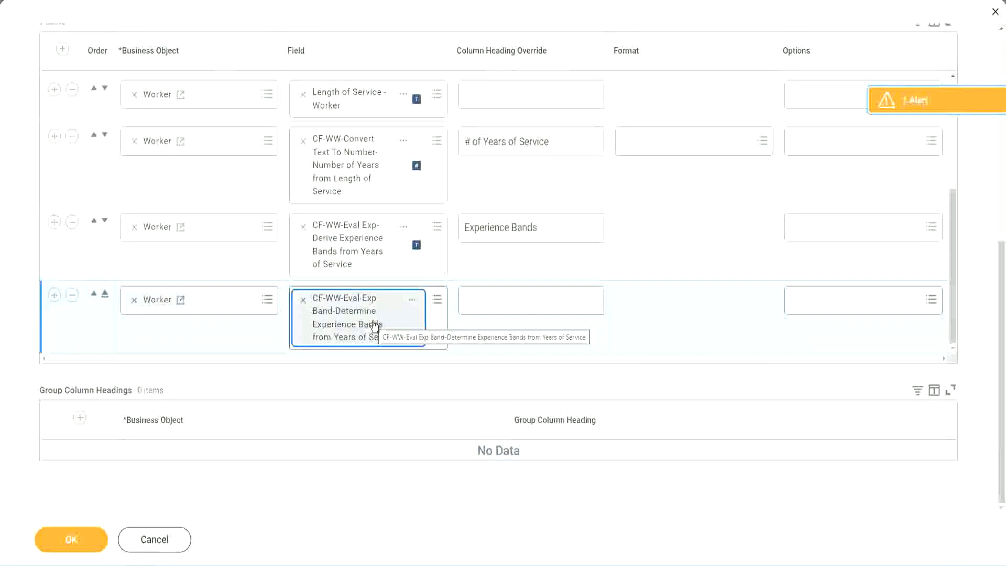
- Set the new row's column heading override to "Experience Bands (Eval Exp Bands)" and save the report changes
left_click(554, 228)
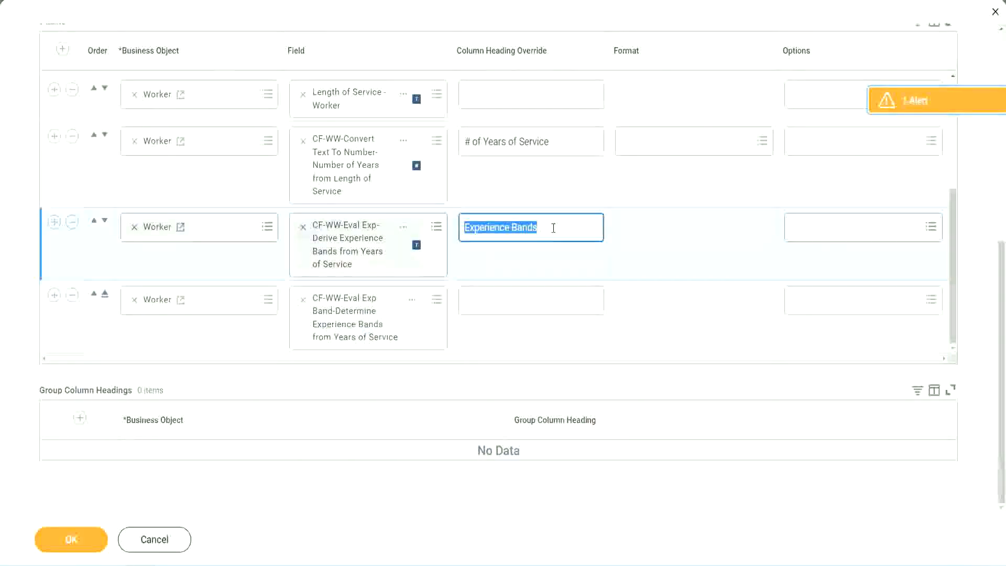
left_click(488, 299)
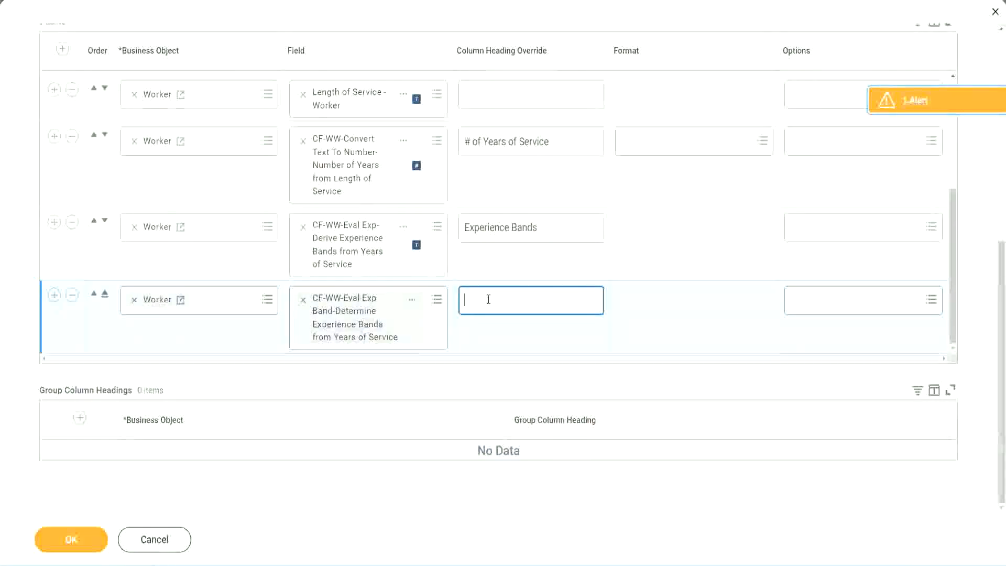
key("ctrl+v")
type("(")
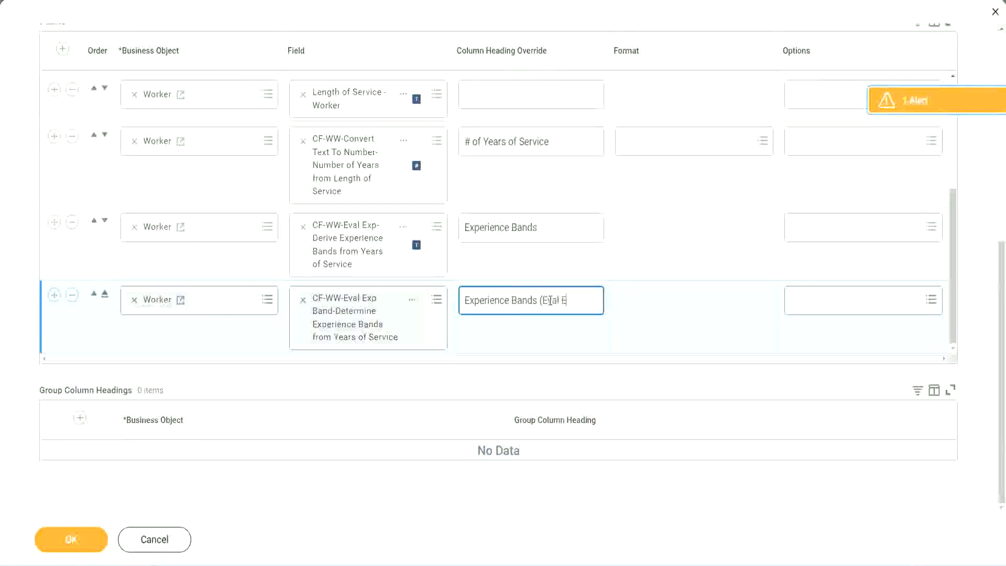
type("Eval Exp Bands)")
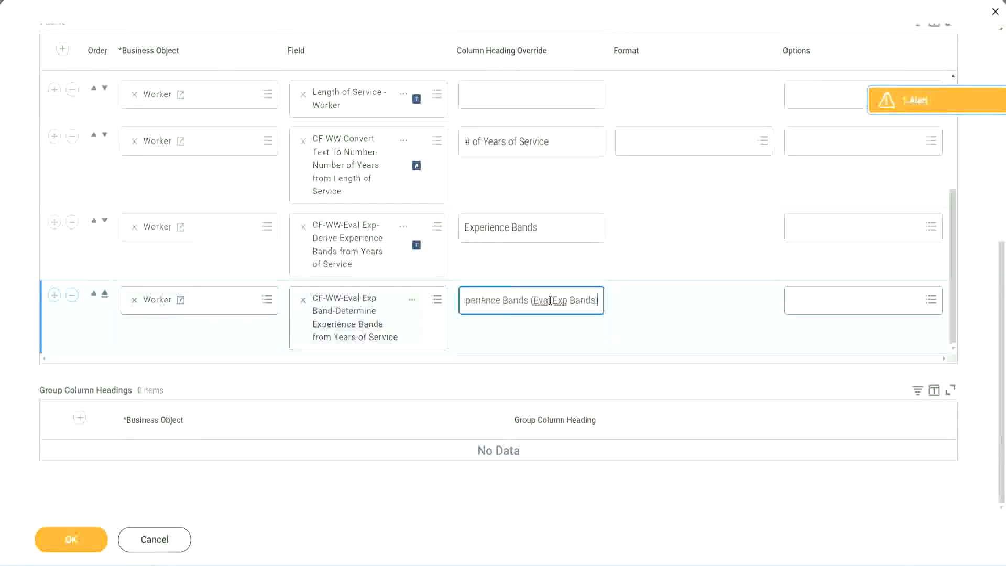
double_click(561, 300)
left_click(579, 296)
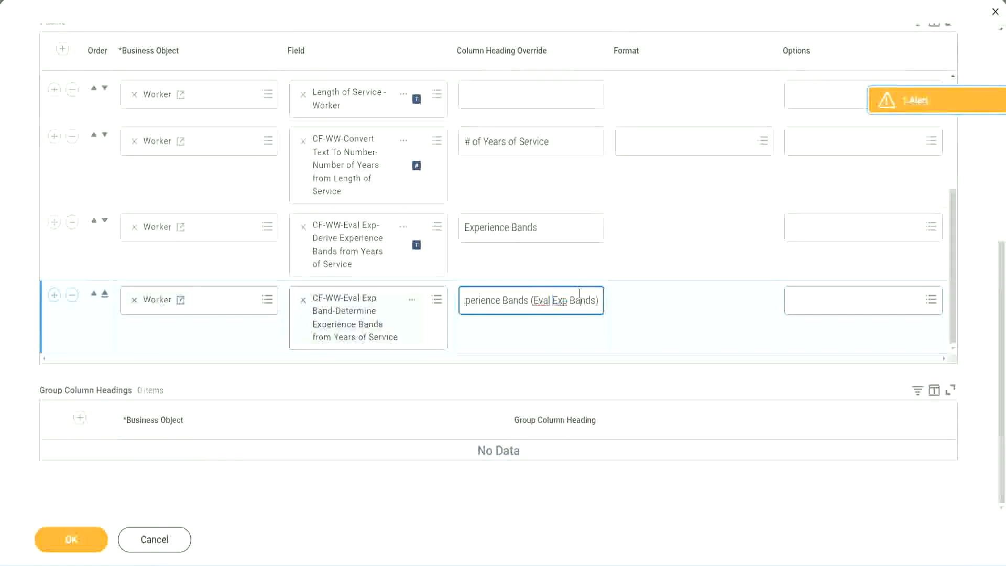
left_click(78, 544)
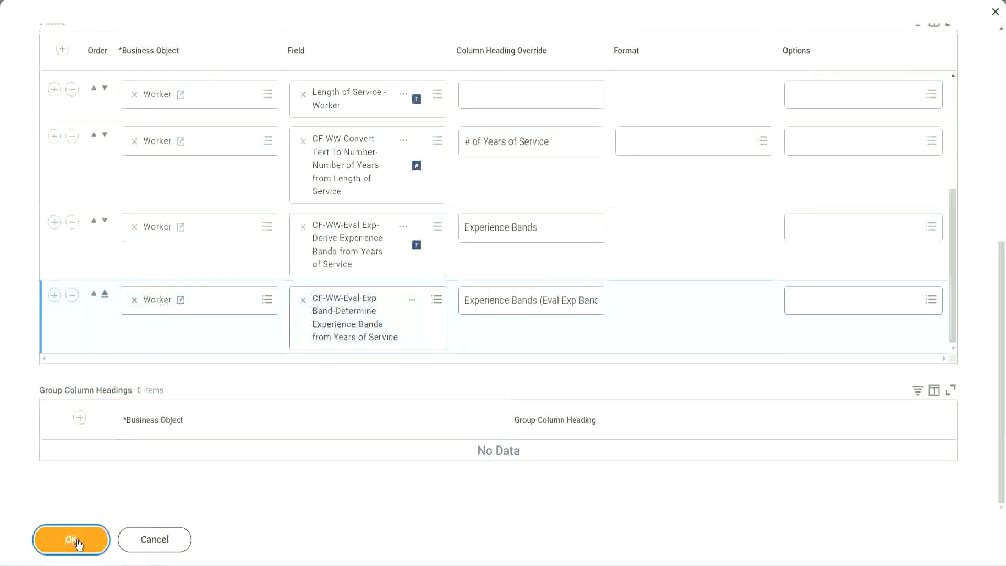